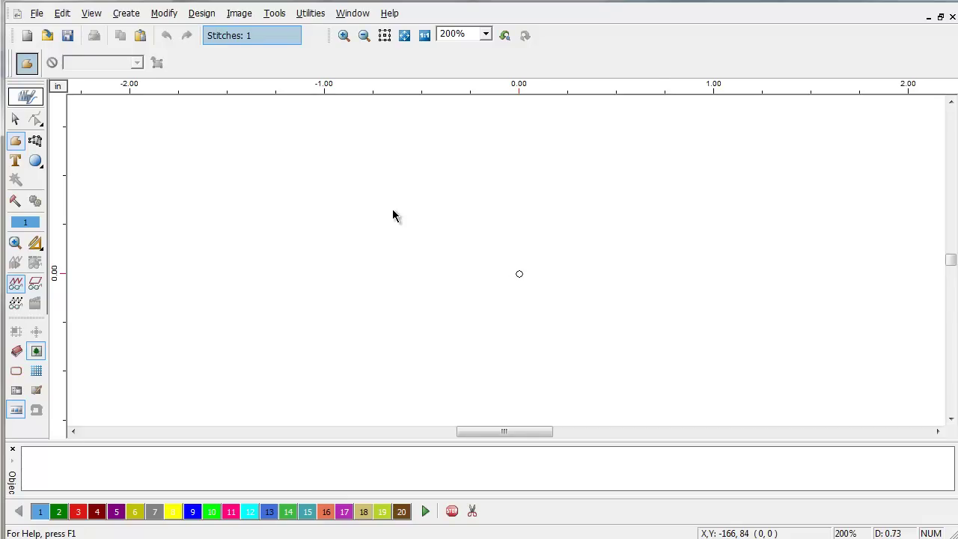
Import the Eagle.emf vector file onto the canvas from the Image menu.
click(238, 14)
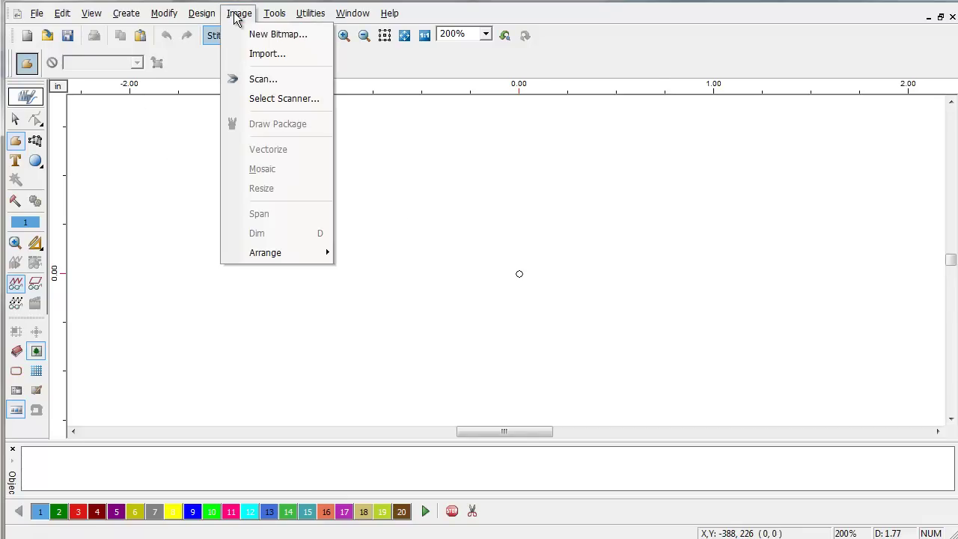
click(260, 55)
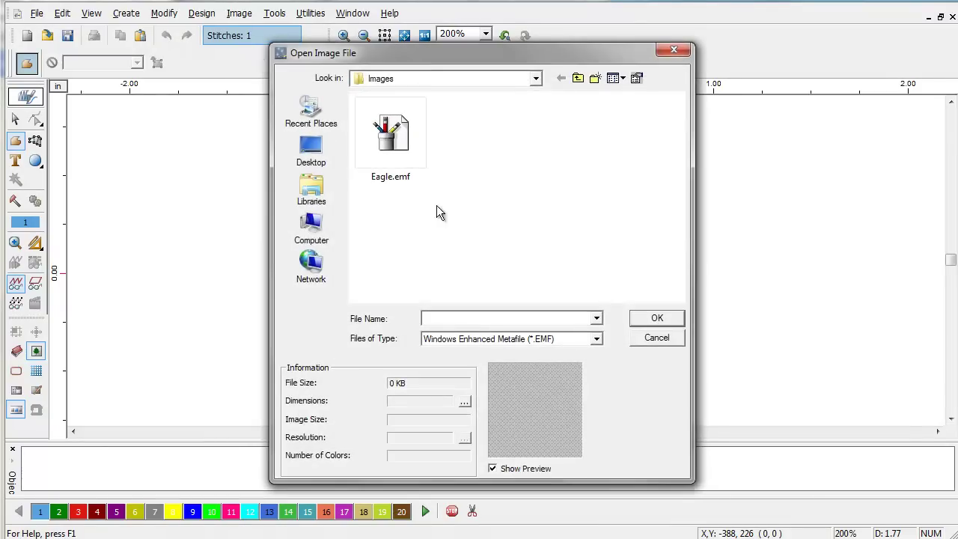
click(400, 126)
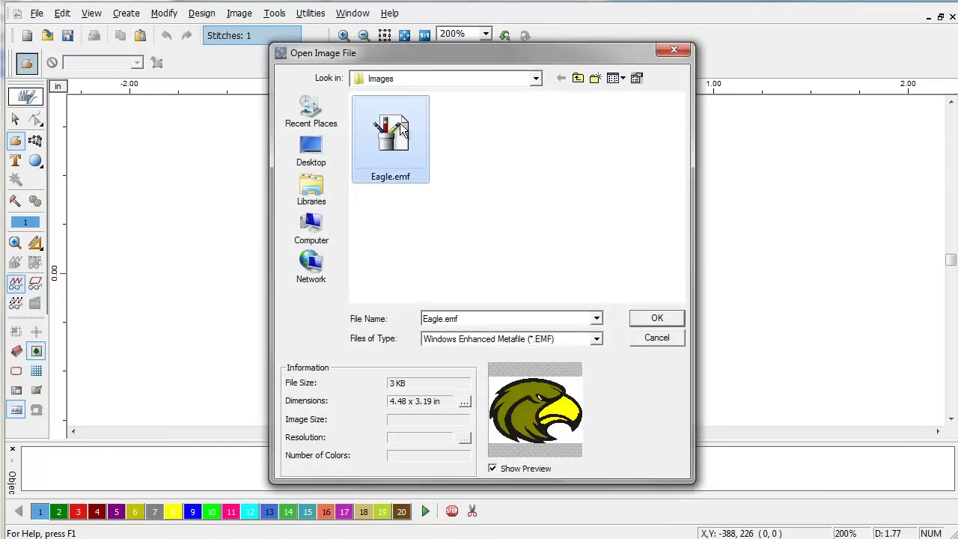
click(670, 317)
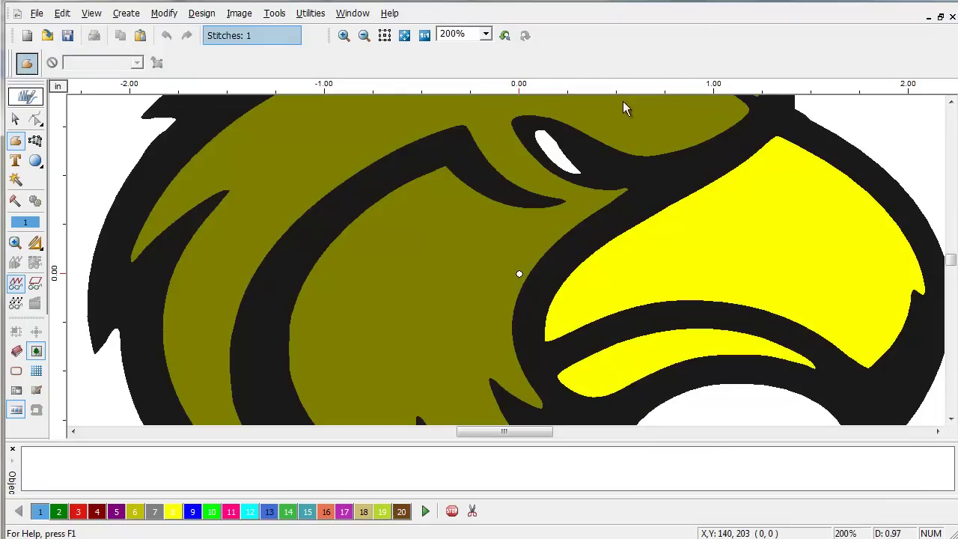
Zoom out to 100% and pick the Magic Wand tool with Normal Fill as the fill type.
click(363, 41)
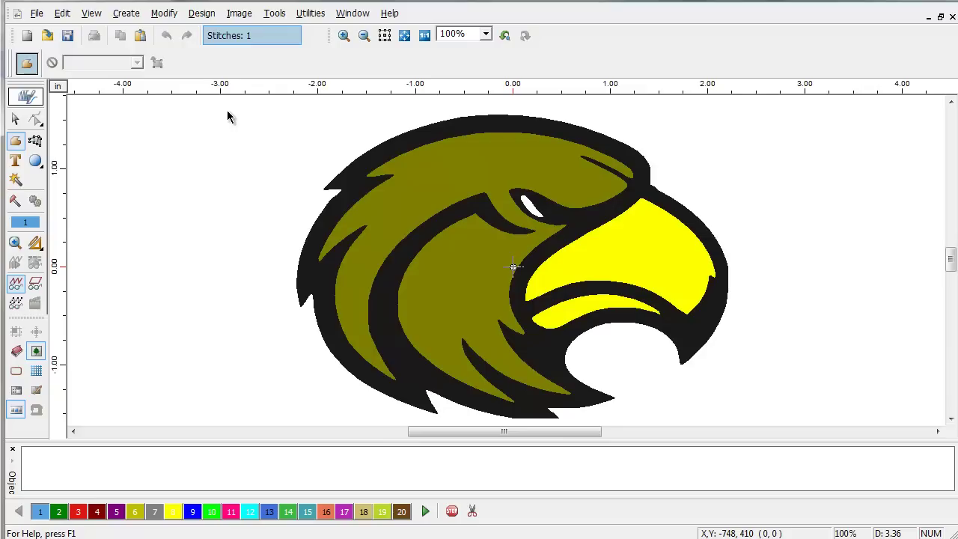
click(16, 182)
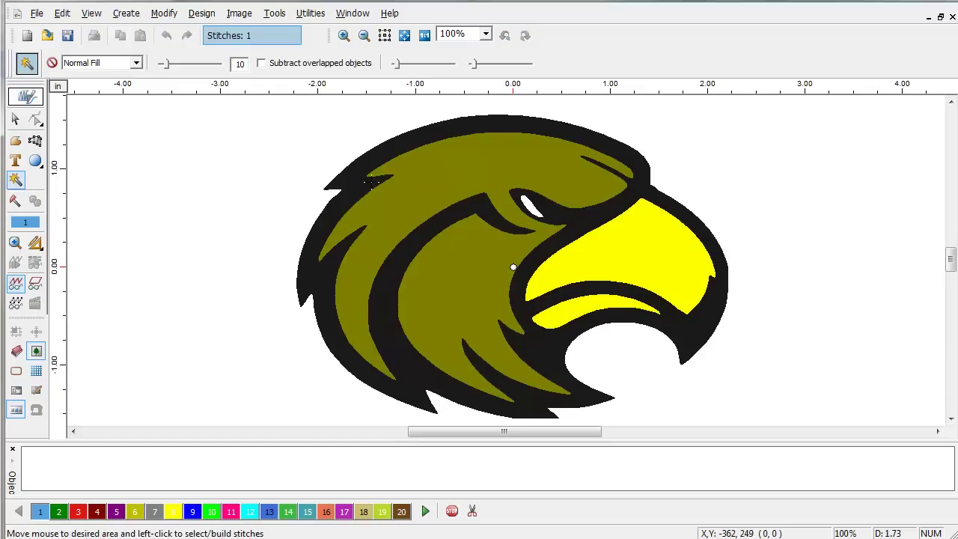
click(136, 65)
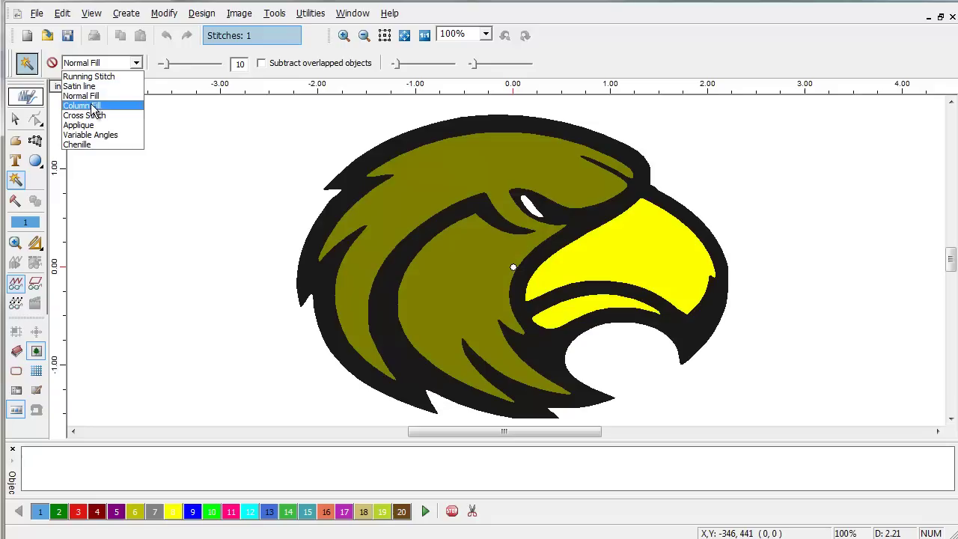
click(83, 95)
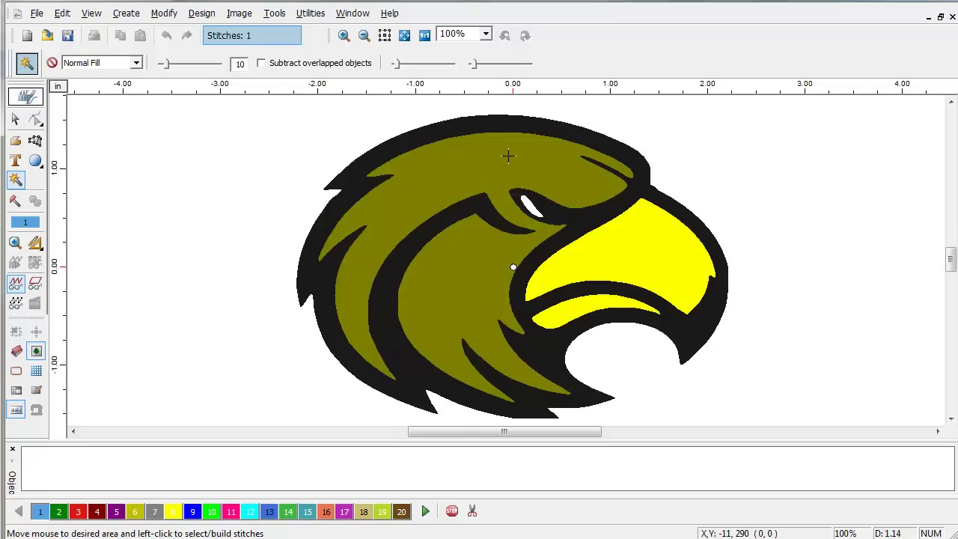
Magic-wand the olive head area, Stitch It! as Normal Fill, and turn on realistic thread view.
click(452, 163)
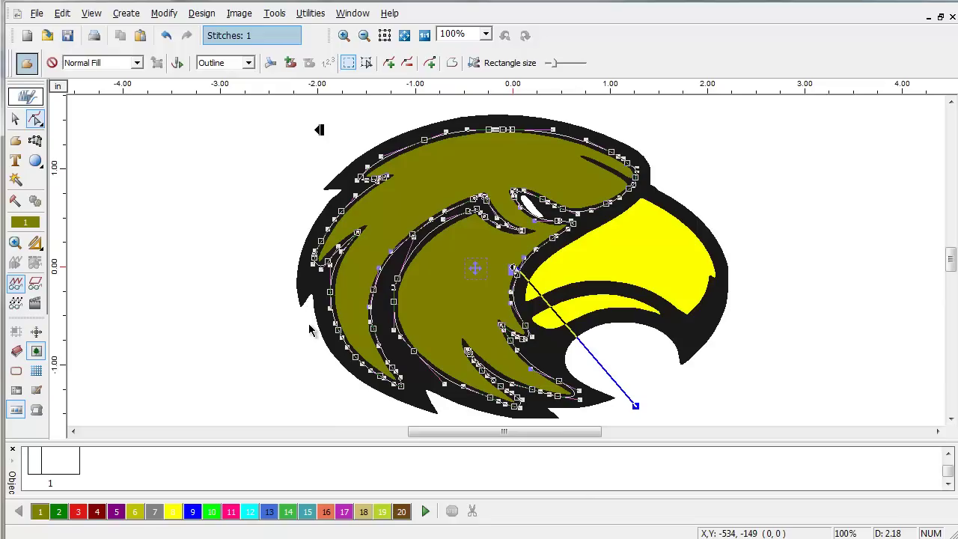
right_click(410, 233)
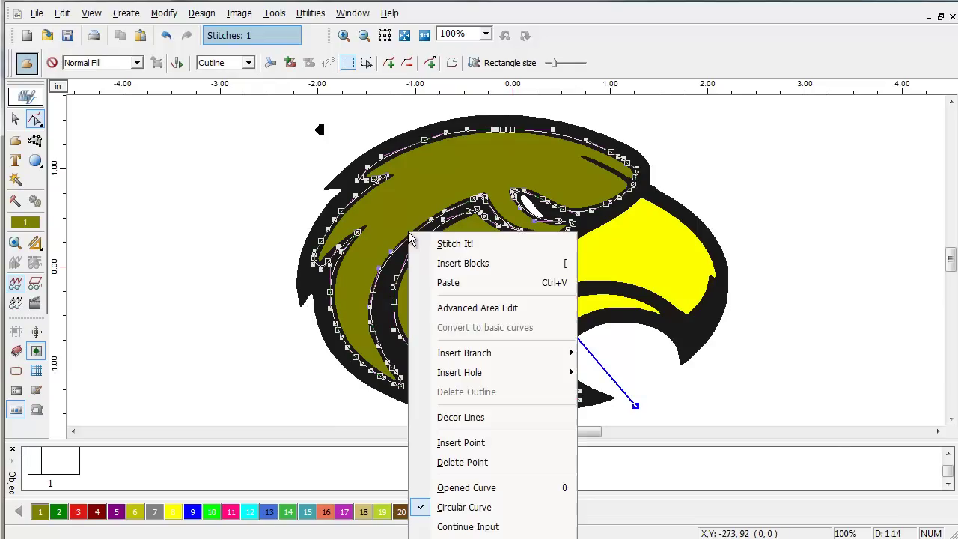
click(447, 244)
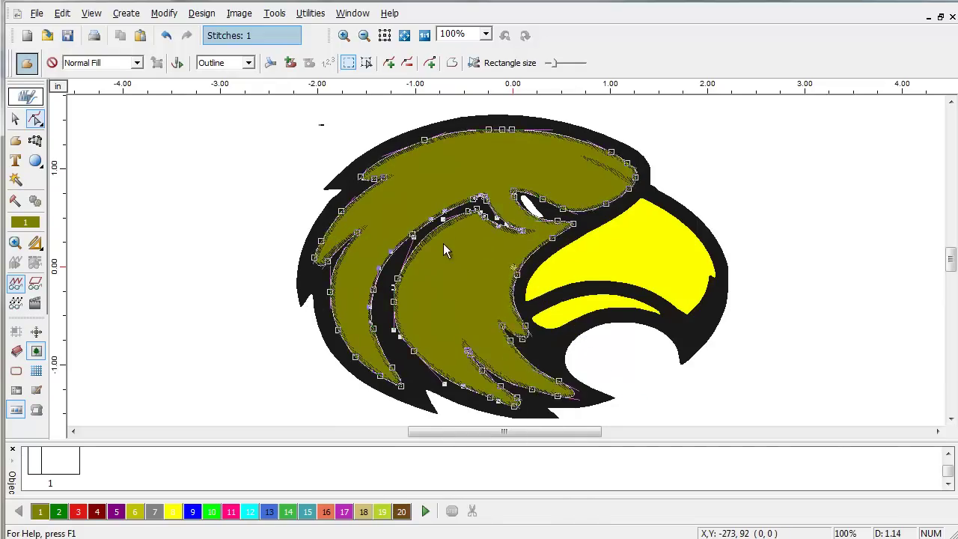
click(36, 305)
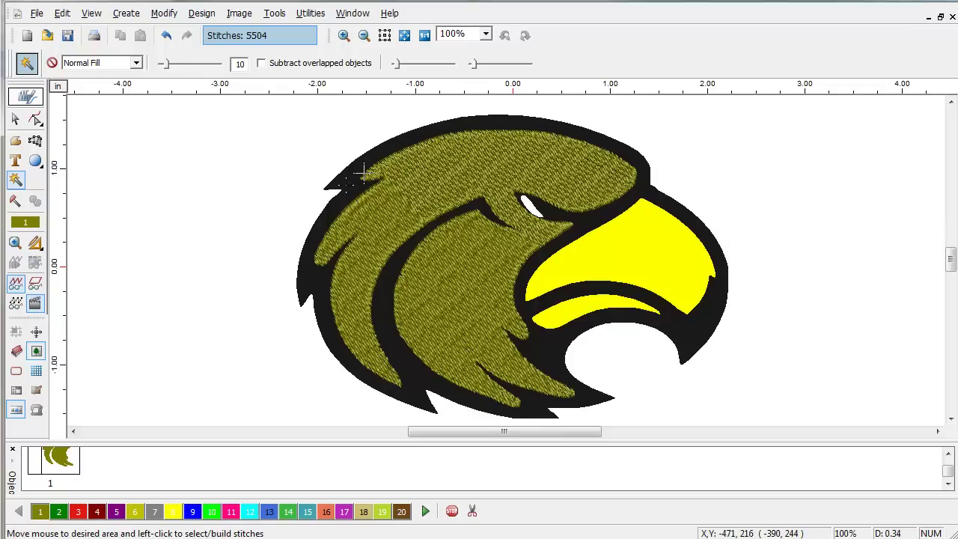
Trace and stitch the upper beak with a new stitch angle and a moved entry point.
click(661, 245)
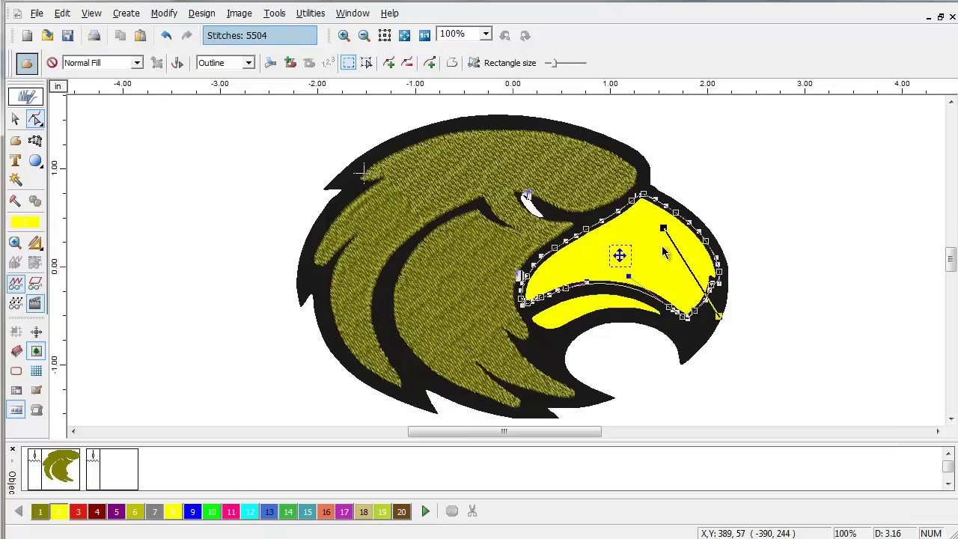
drag(721, 320, 613, 296)
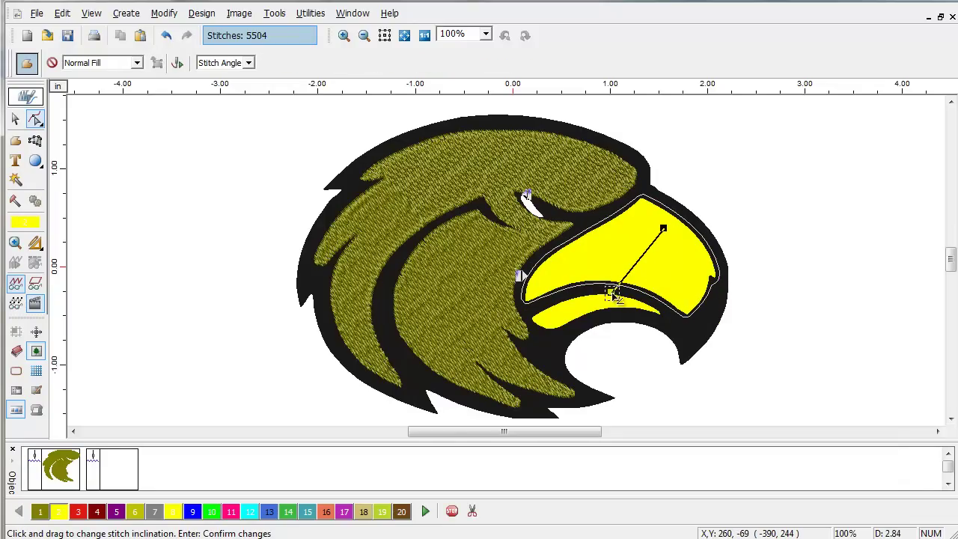
mouse_move(527, 196)
mouse_down()
mouse_move(562, 215)
mouse_move(541, 320)
mouse_move(524, 309)
mouse_move(532, 308)
mouse_up()
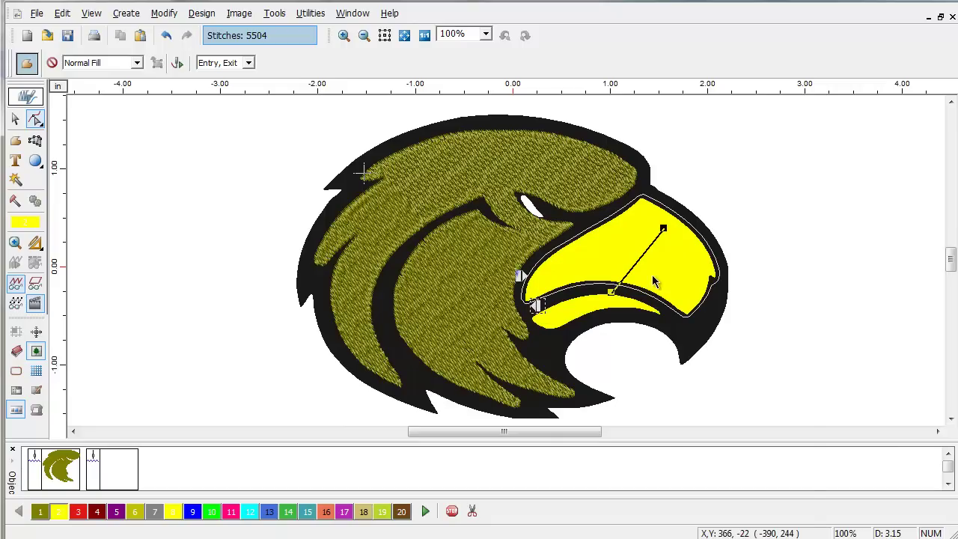
right_click(649, 262)
click(684, 266)
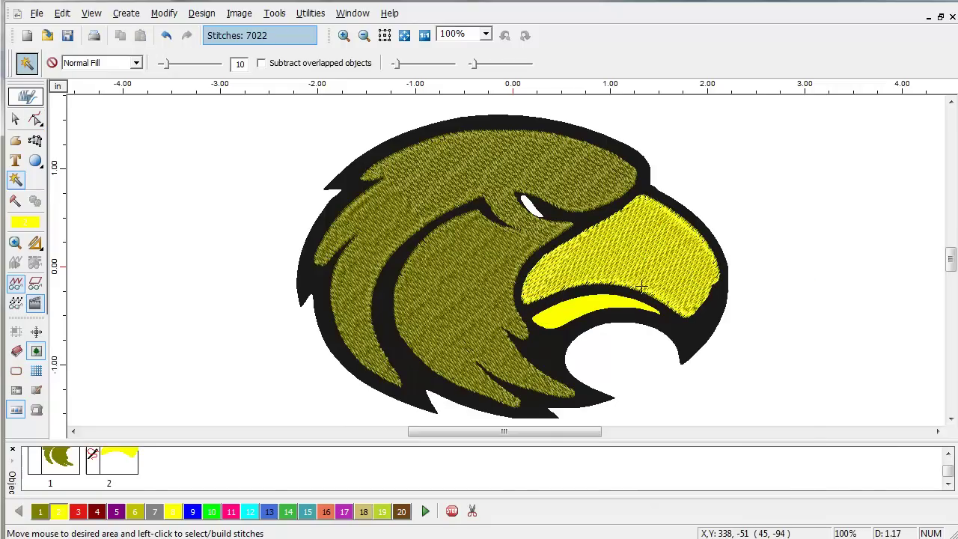
Trace and stitch the lower beak with its entry/exit point moved to the right end.
click(546, 322)
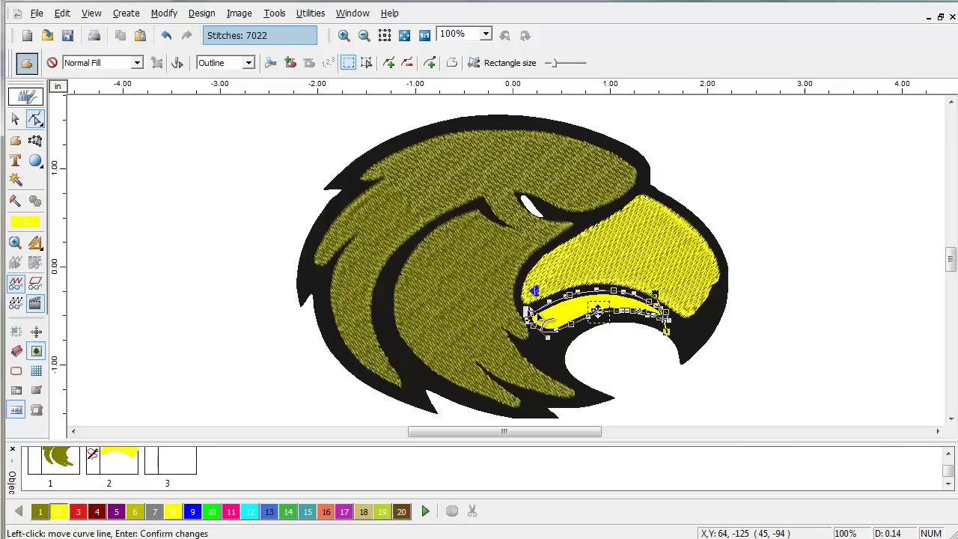
drag(537, 292, 677, 310)
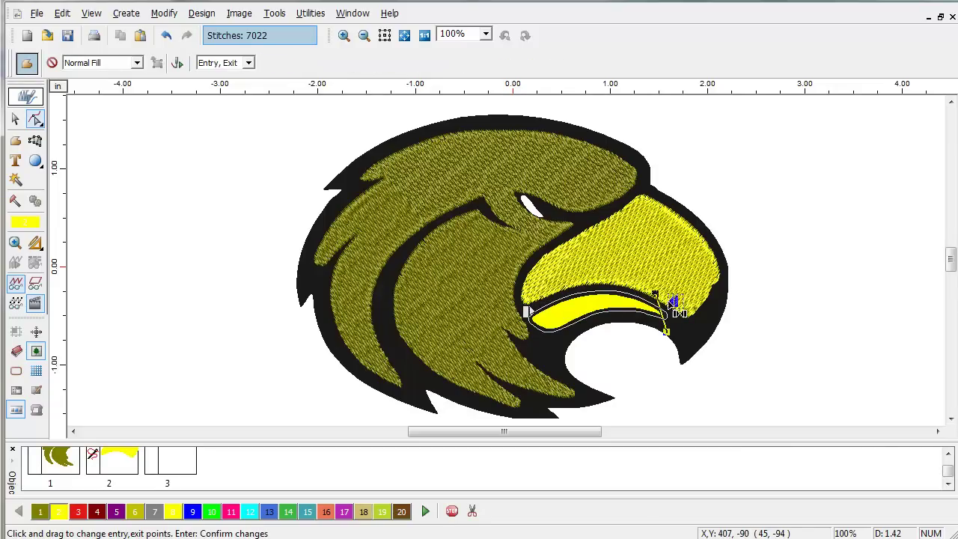
right_click(747, 235)
click(779, 244)
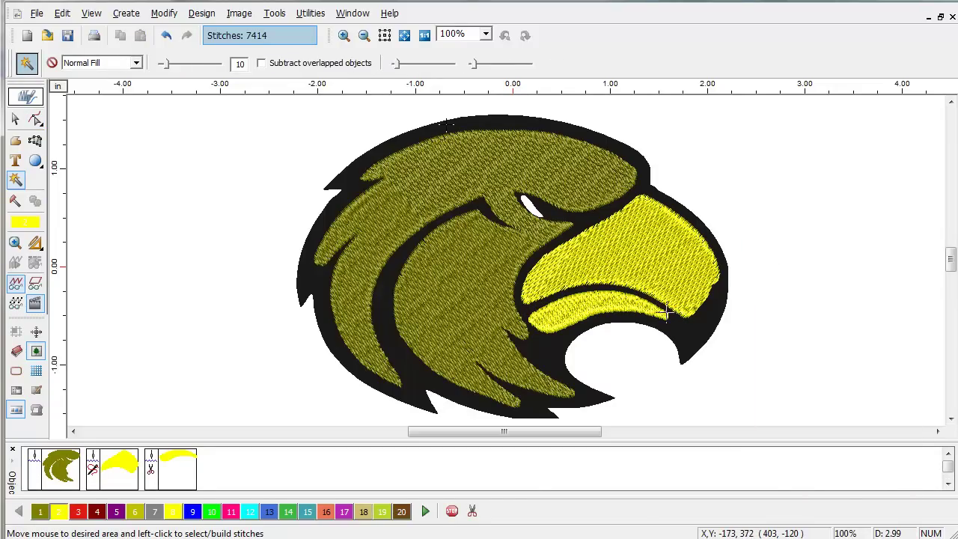
Trace the black border as an outline object, confirm its stitch angle, and stitch it.
click(447, 124)
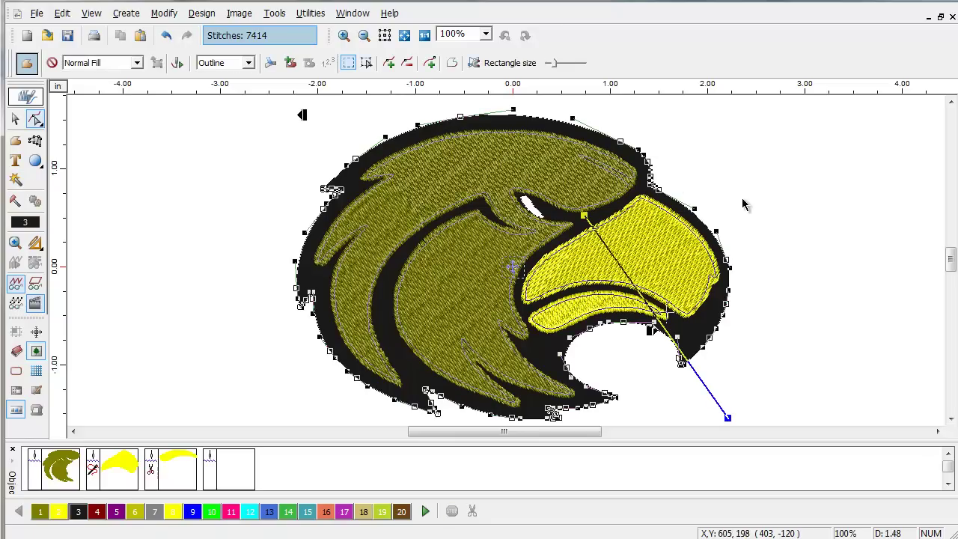
click(727, 418)
key(Return)
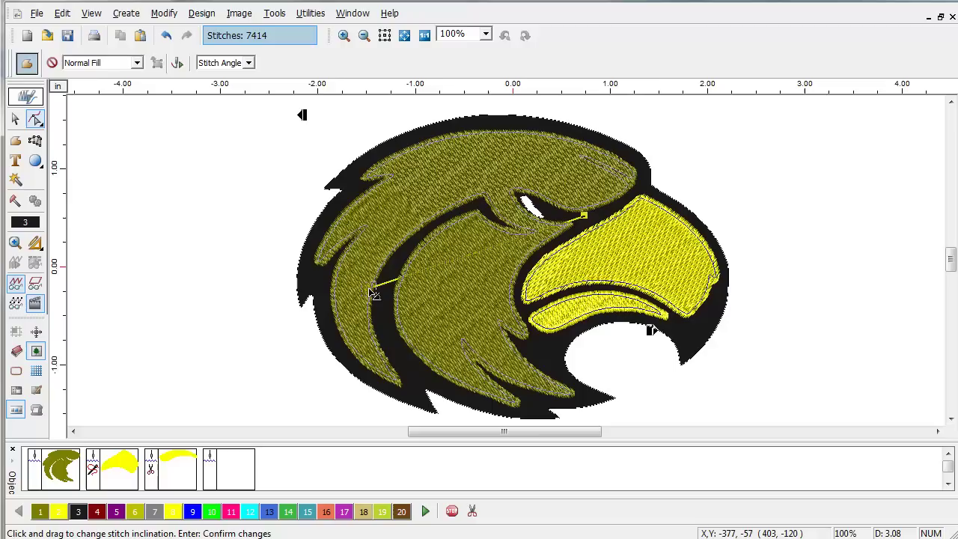
right_click(370, 220)
click(421, 175)
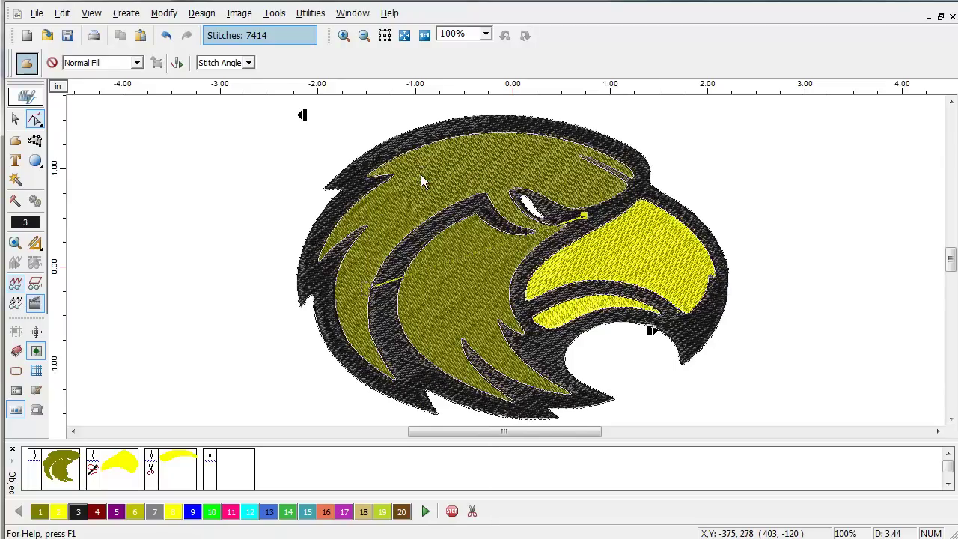
Check the top-left edge up close, then marquee-select all four eagle objects.
drag(307, 163, 478, 328)
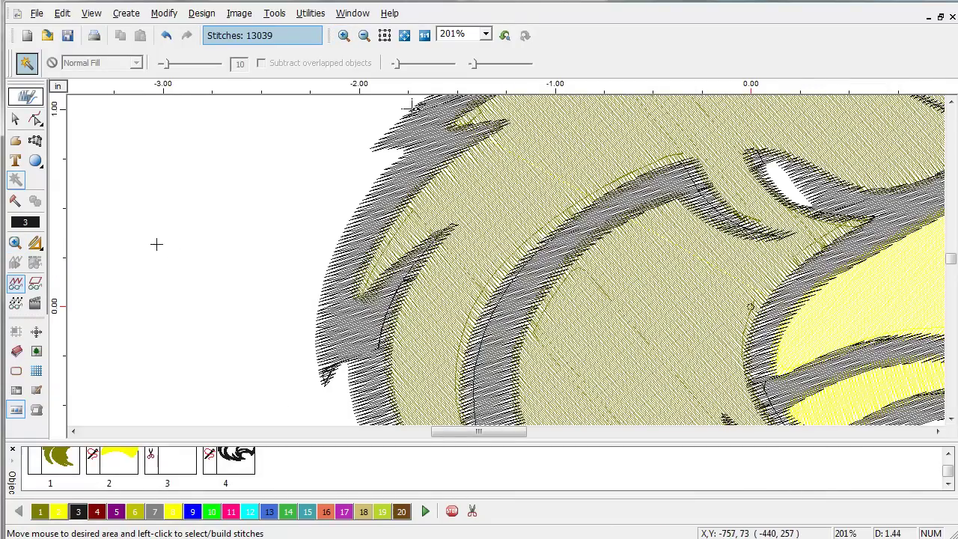
click(363, 36)
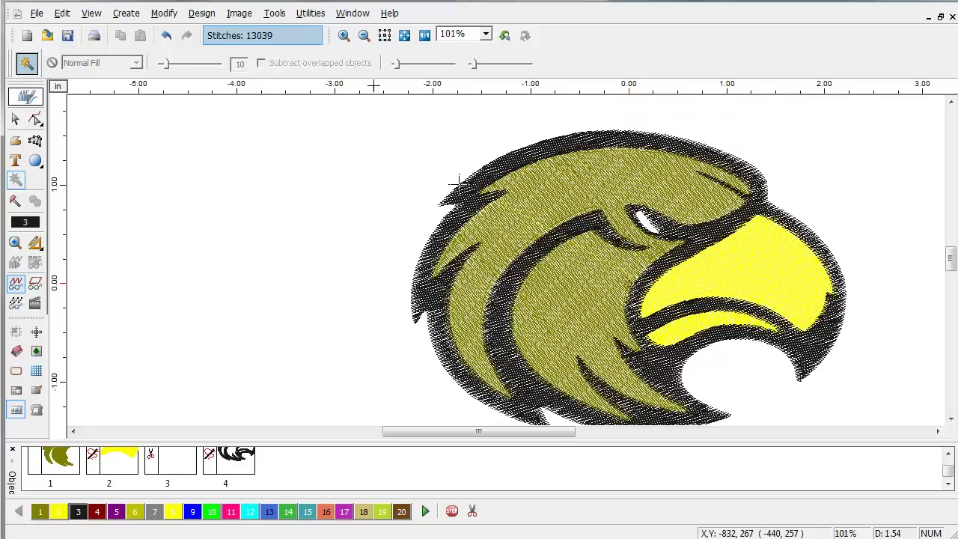
drag(507, 439, 528, 438)
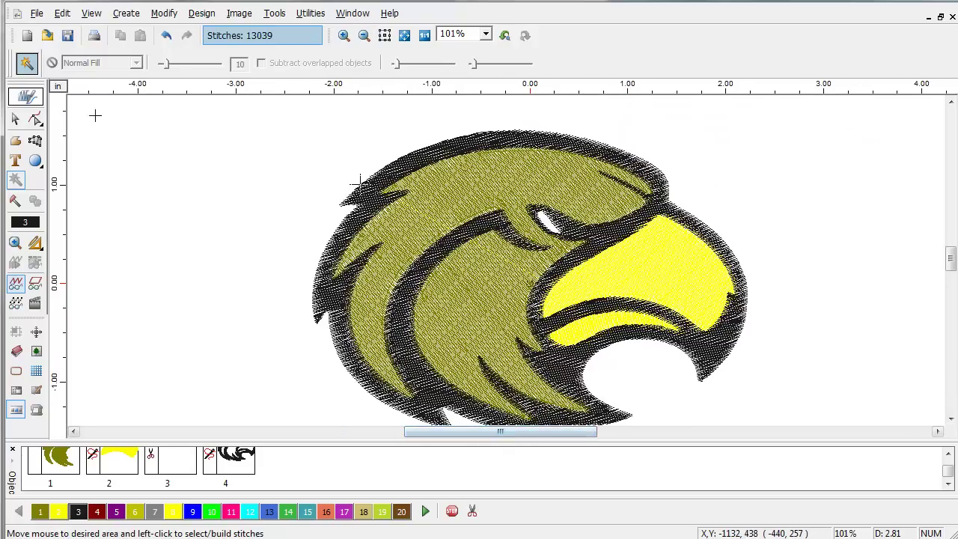
click(15, 119)
drag(250, 118, 799, 416)
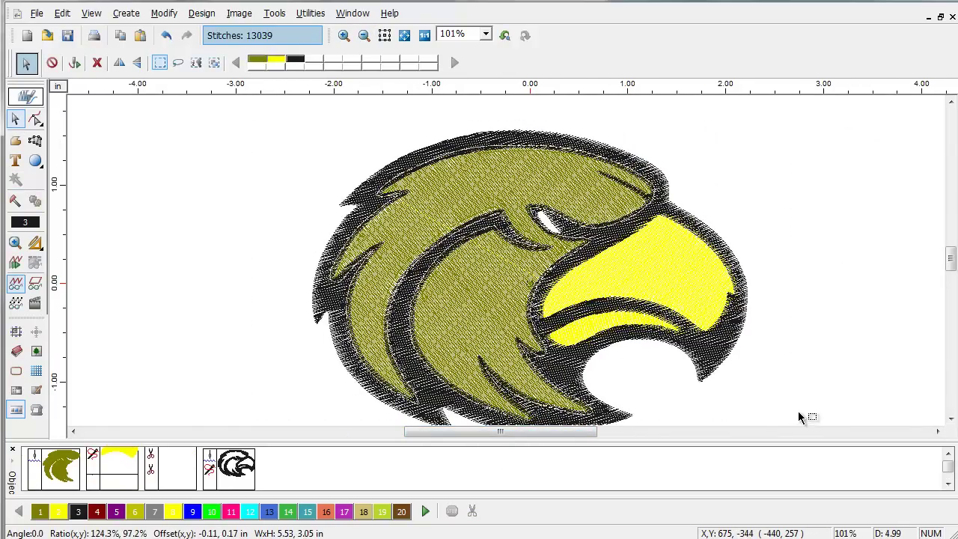
Tick Fill Underlay in the Change > Parameters dialog for the selected objects.
right_click(473, 200)
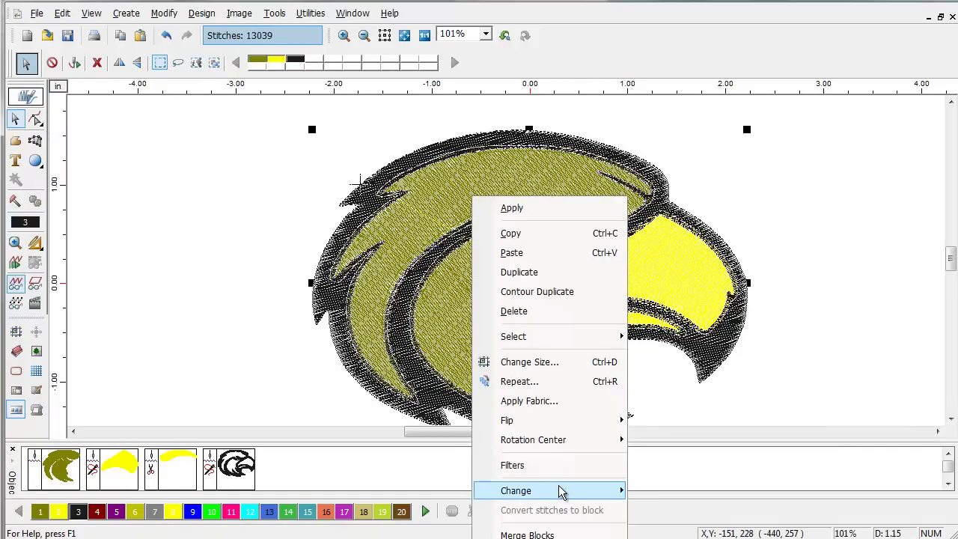
mouse_move(561, 492)
click(680, 511)
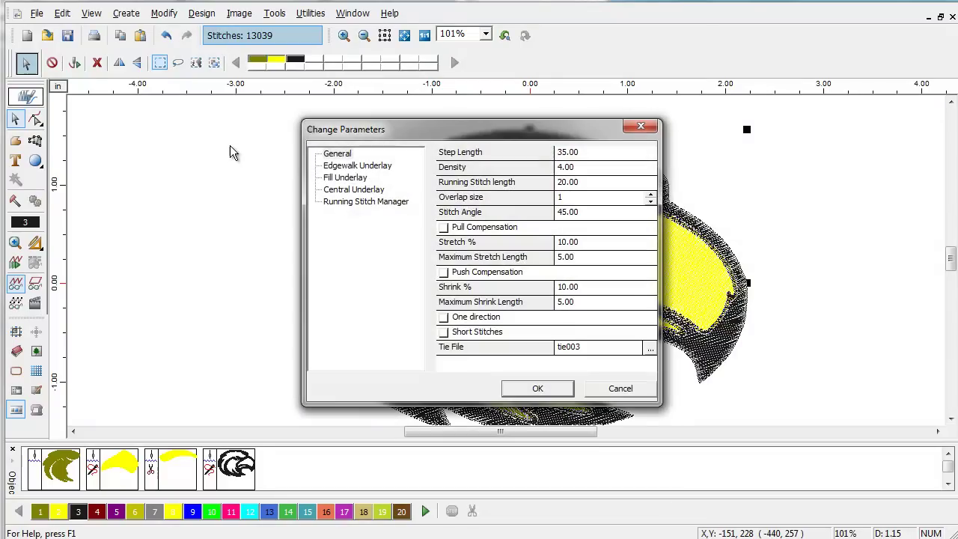
click(340, 180)
click(445, 153)
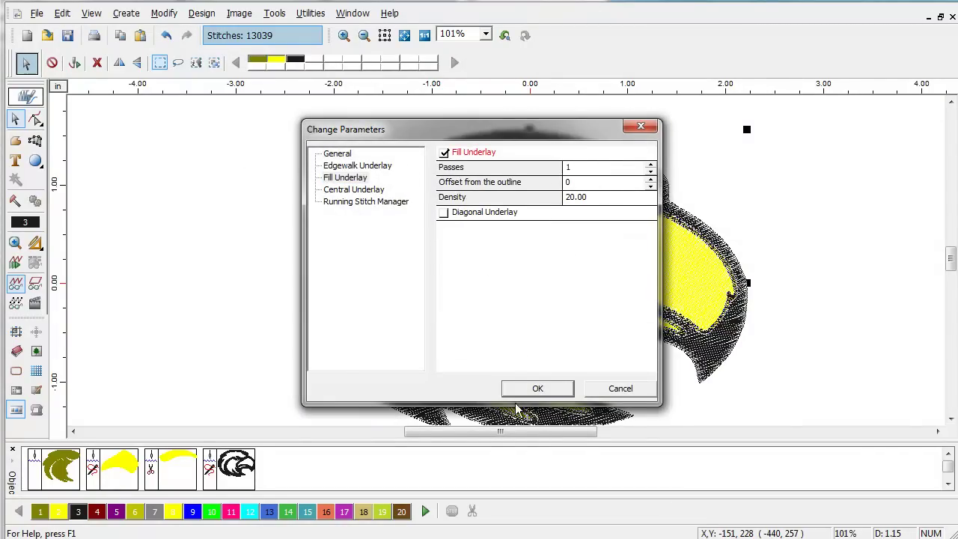
click(536, 389)
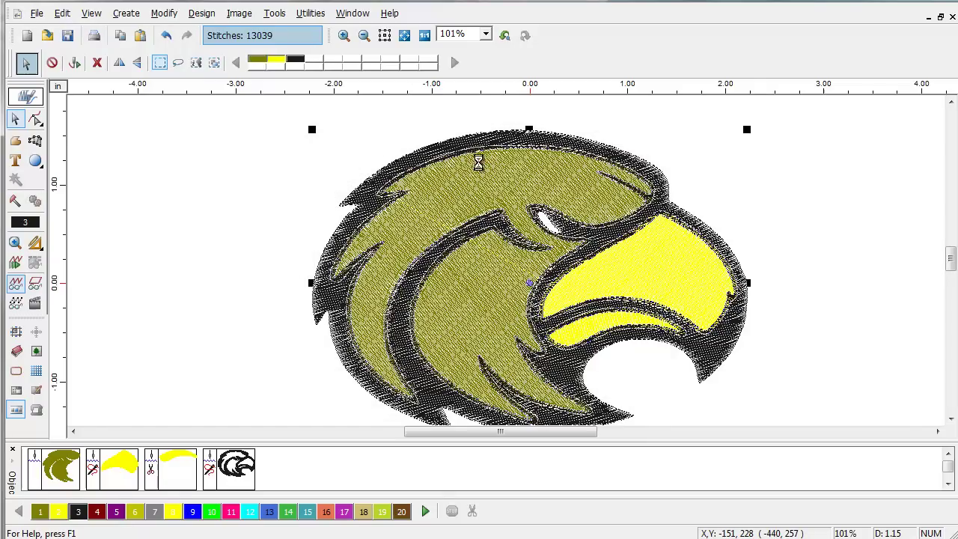
Inspect the underlay stitches zoomed in, return to actual size in realistic view, deselect, and replay the redraw.
click(343, 36)
drag(324, 160, 517, 277)
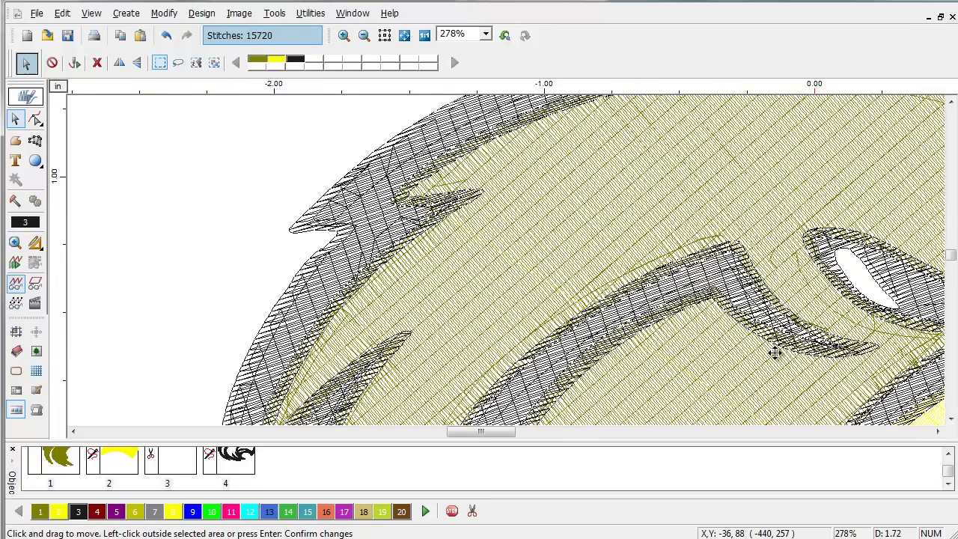
click(424, 35)
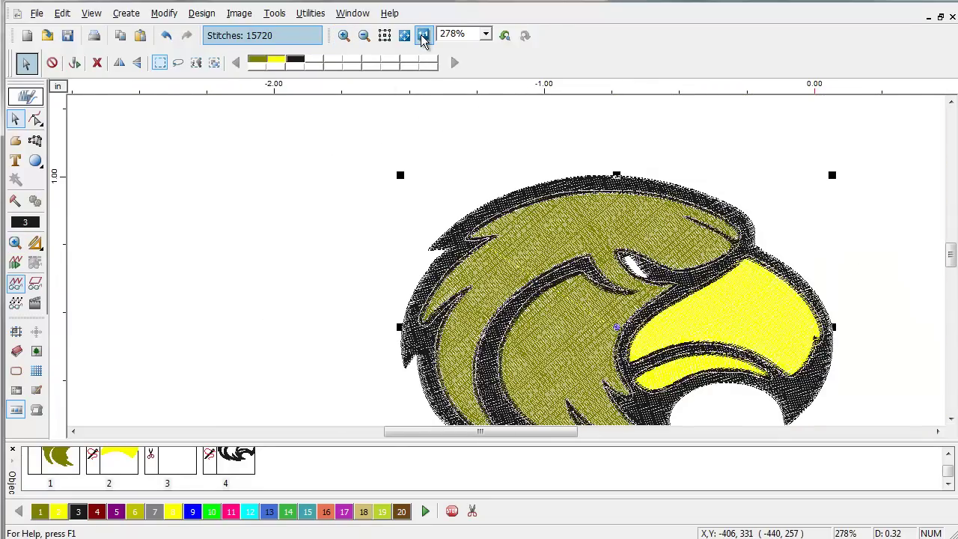
click(35, 303)
click(138, 241)
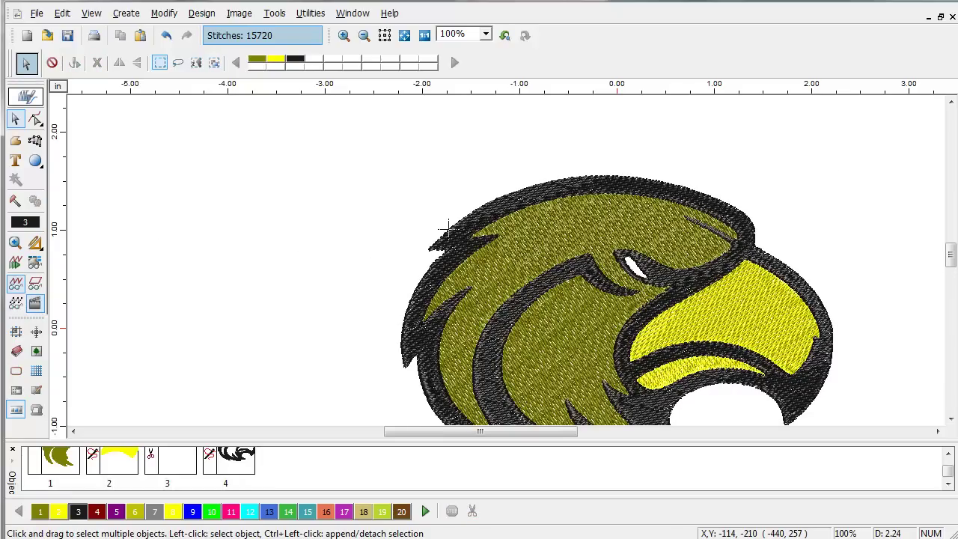
key(shift+r)
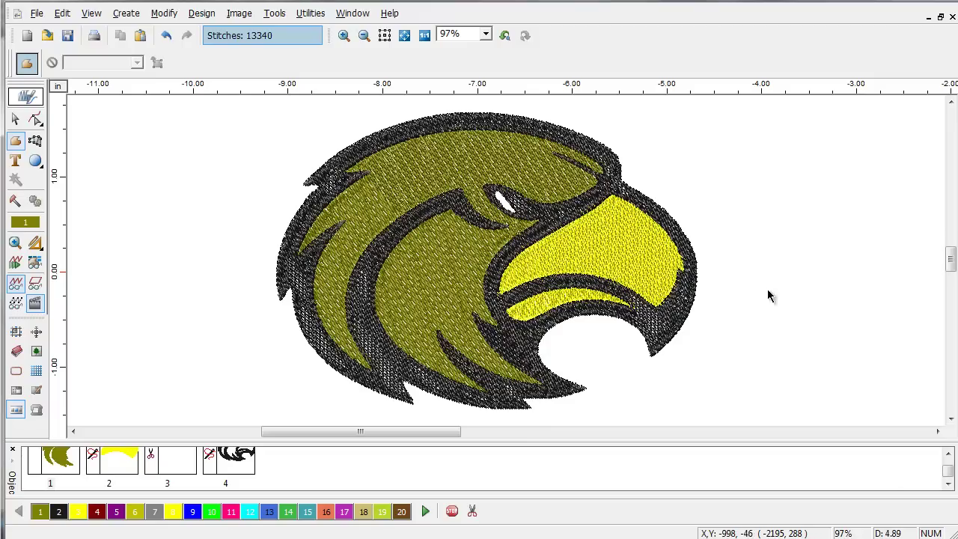
Drag a zoom rectangle over the upper-left part of the eagle's head.
click(344, 35)
drag(296, 188, 443, 287)
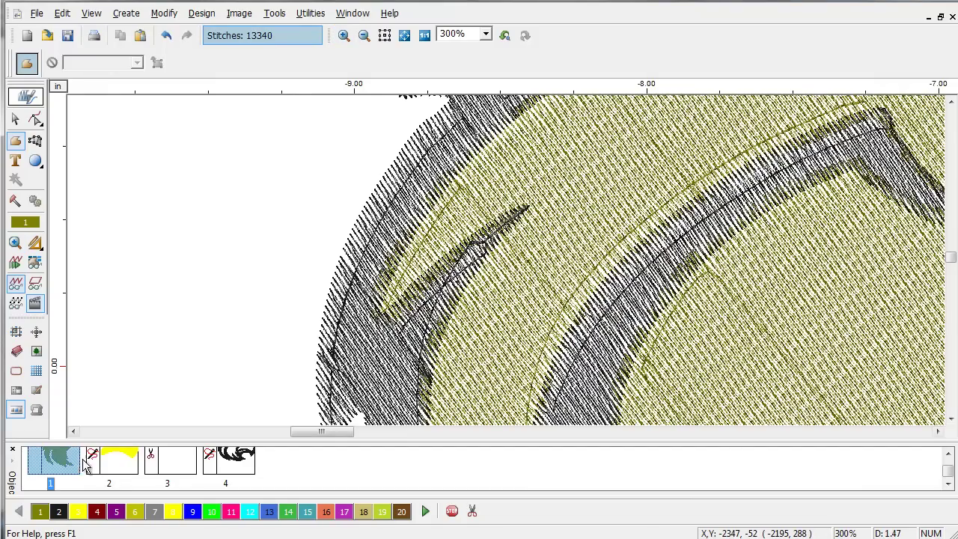
Select the Reshape tool and turn off realistic view to see plain stitch lines.
click(35, 119)
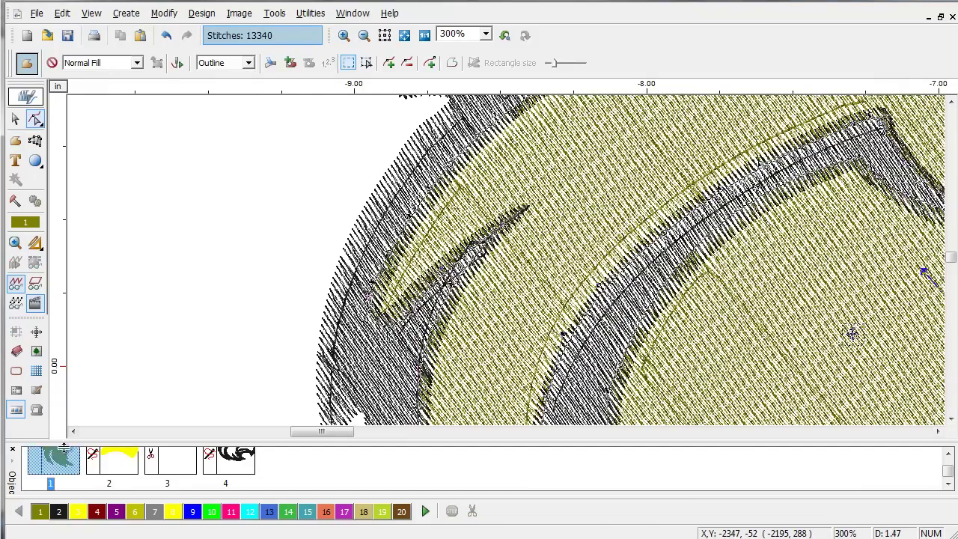
click(41, 302)
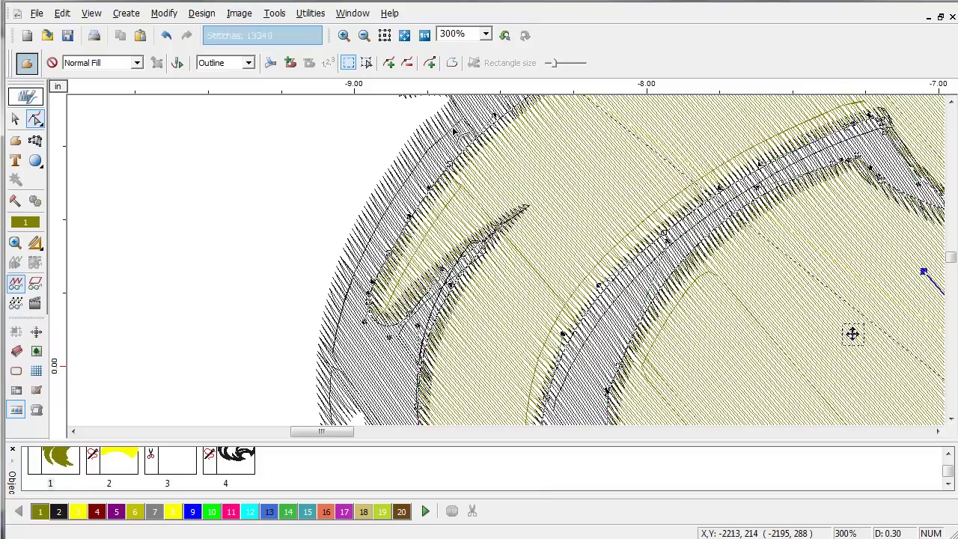
Return to actual size and re-import Eagle.emf with the Import as bitmap option ticked.
click(423, 34)
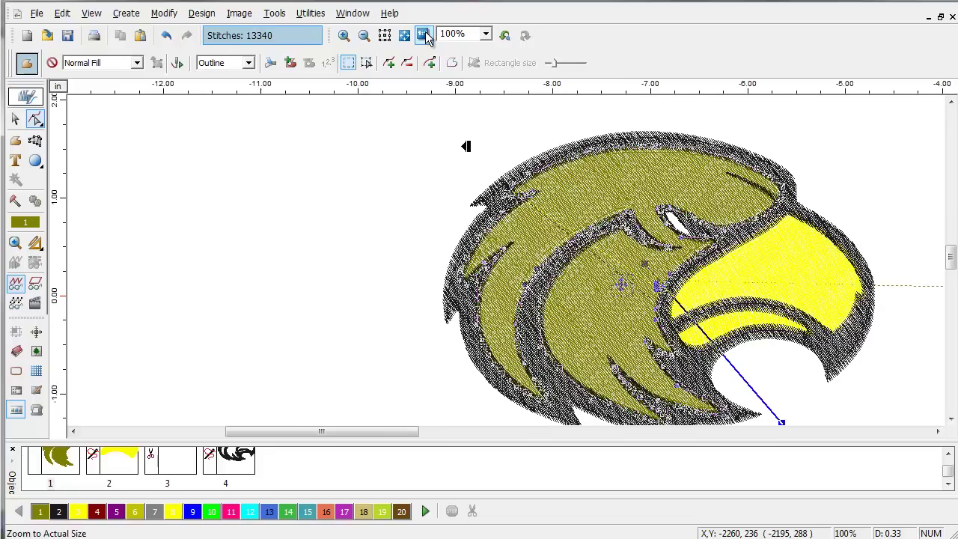
click(237, 15)
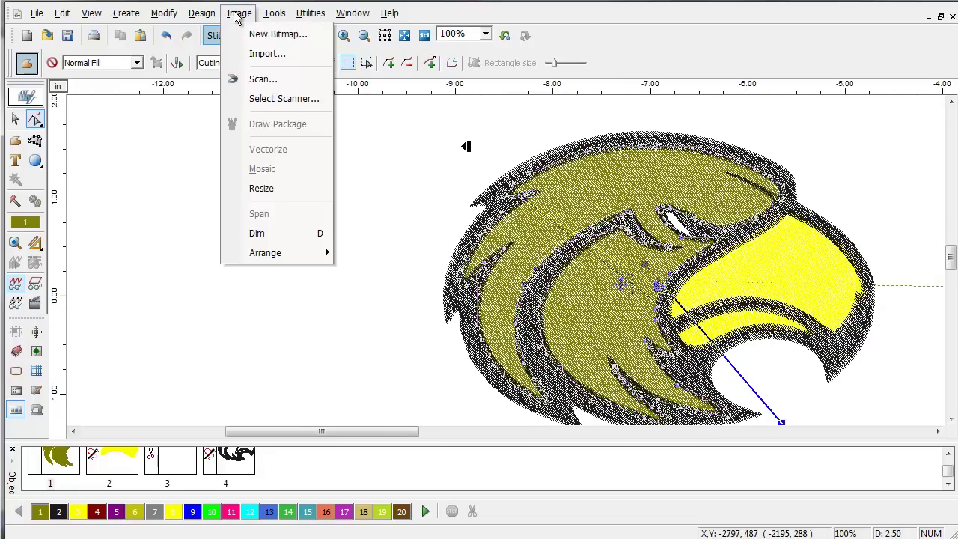
click(268, 54)
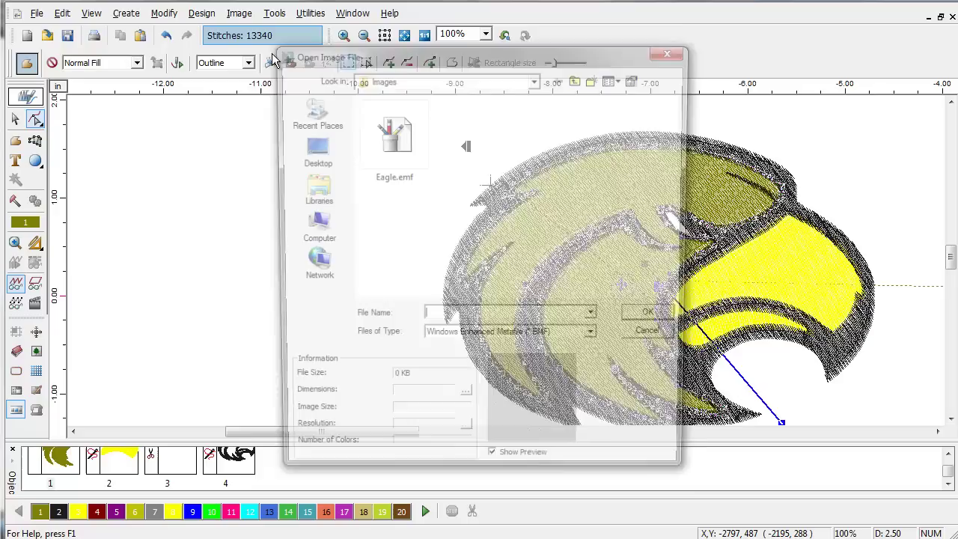
click(390, 139)
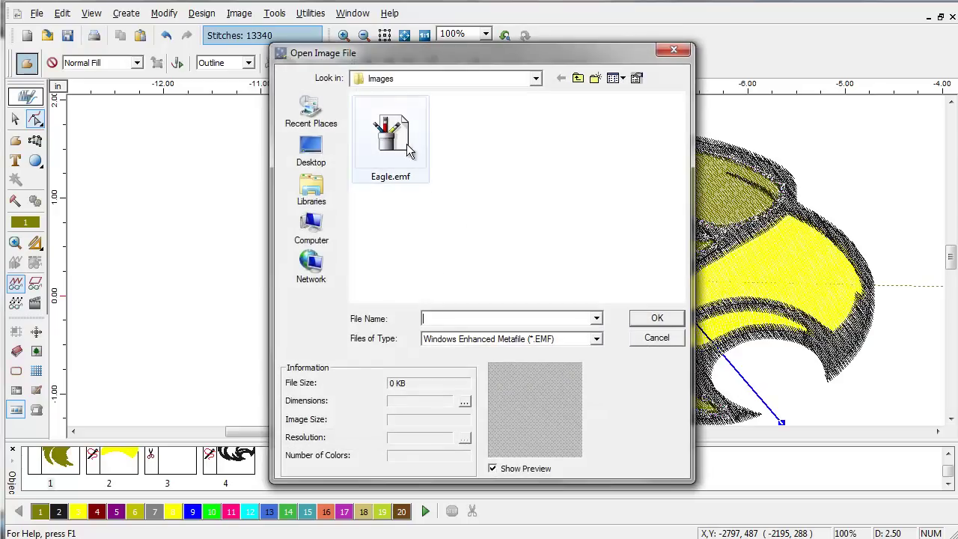
click(636, 78)
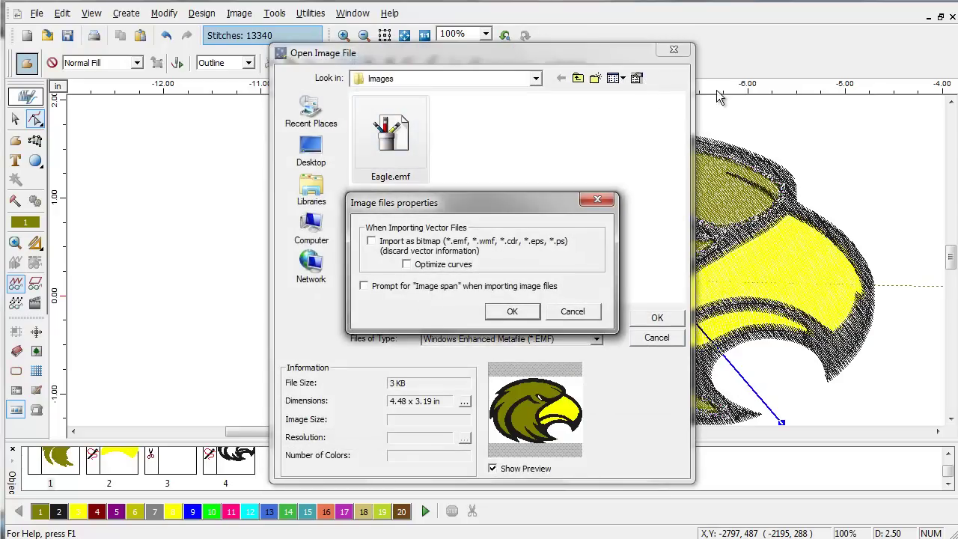
click(371, 241)
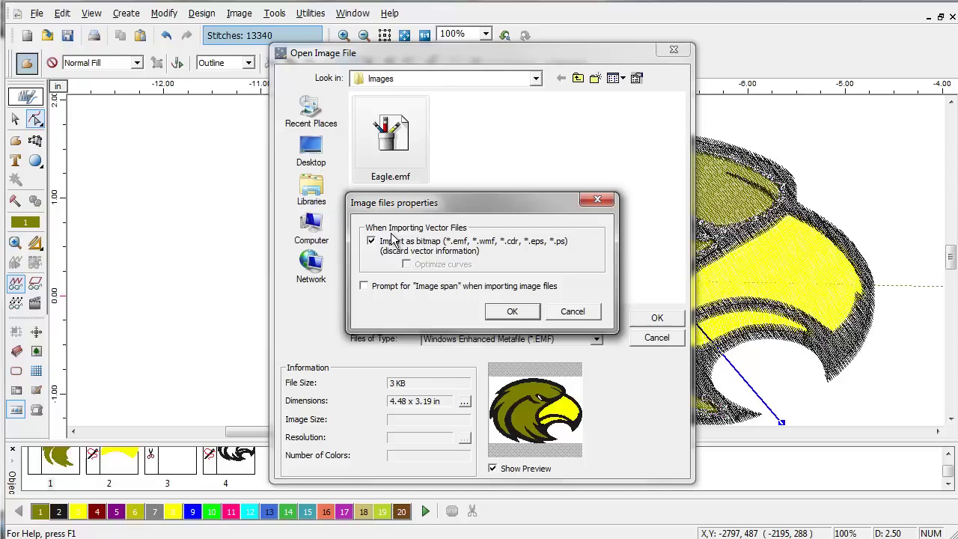
click(514, 312)
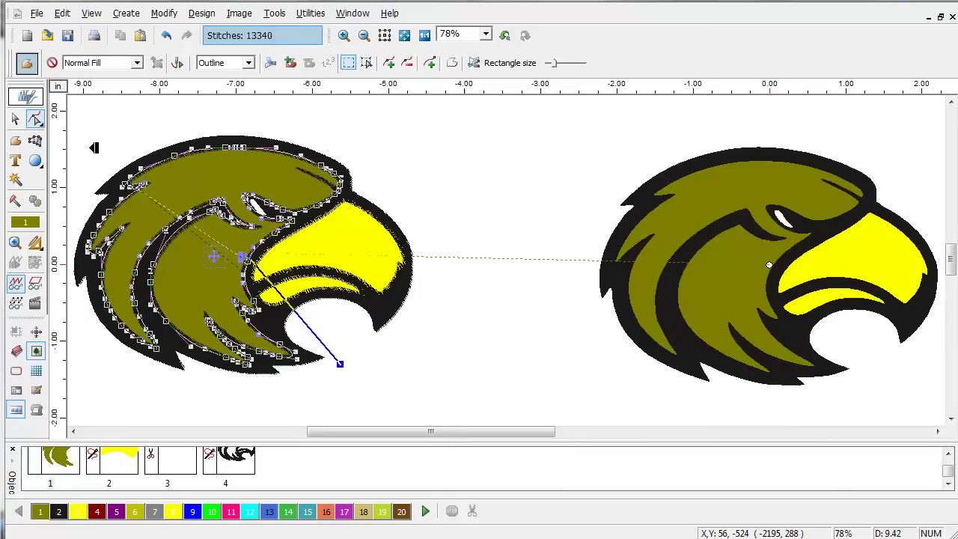
scroll(514, 440, right, 2)
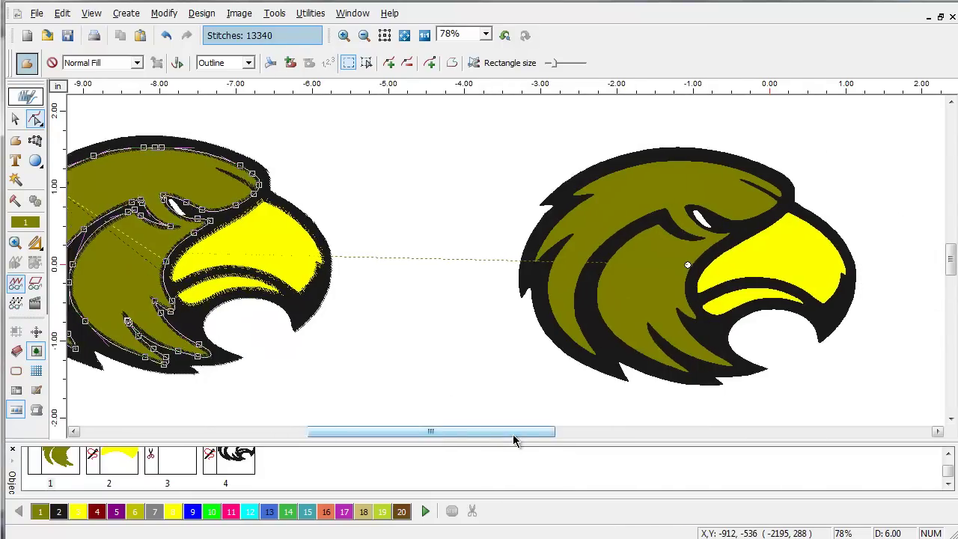
scroll(514, 440, right, 2)
click(344, 35)
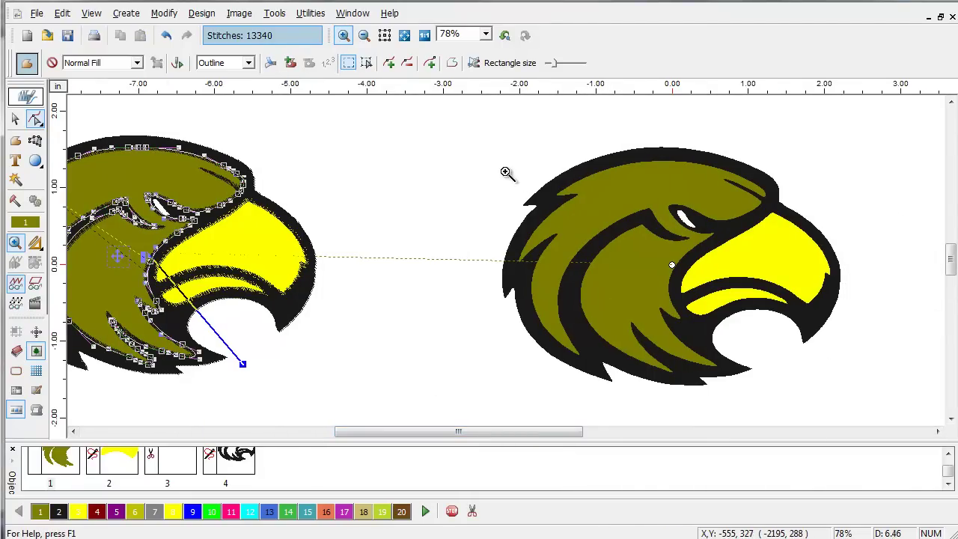
drag(506, 172, 607, 254)
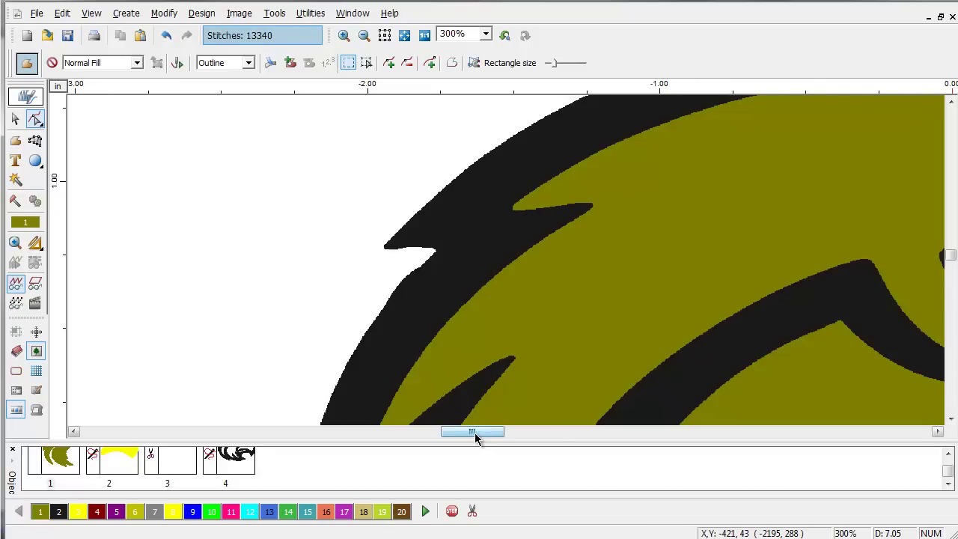
drag(475, 438, 536, 436)
click(403, 35)
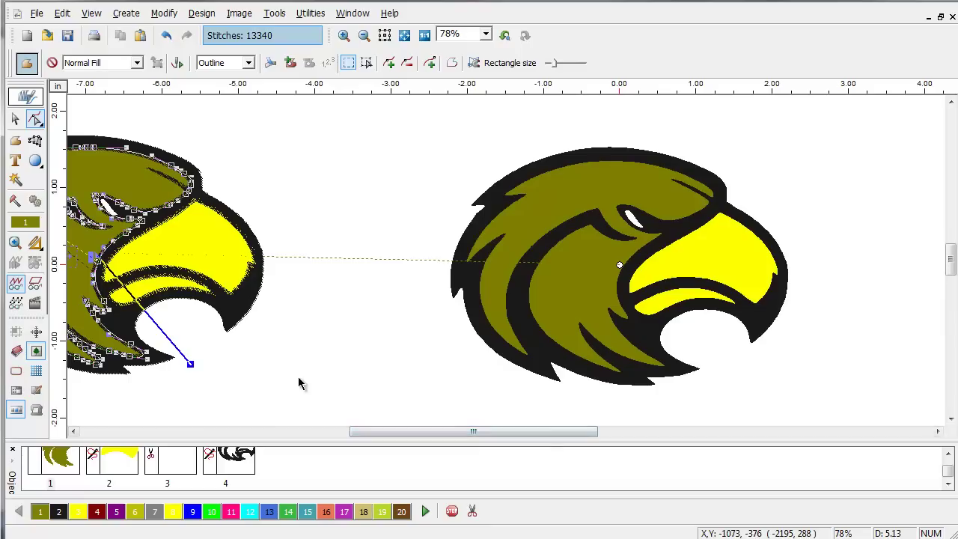
Stitch the right eagle's olive feather shape built with the Magic Wand.
click(17, 182)
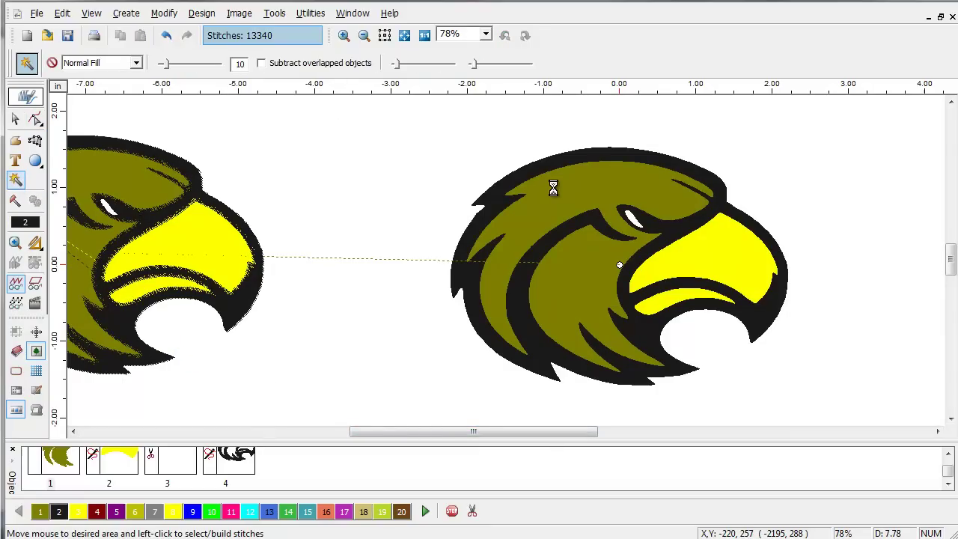
click(343, 35)
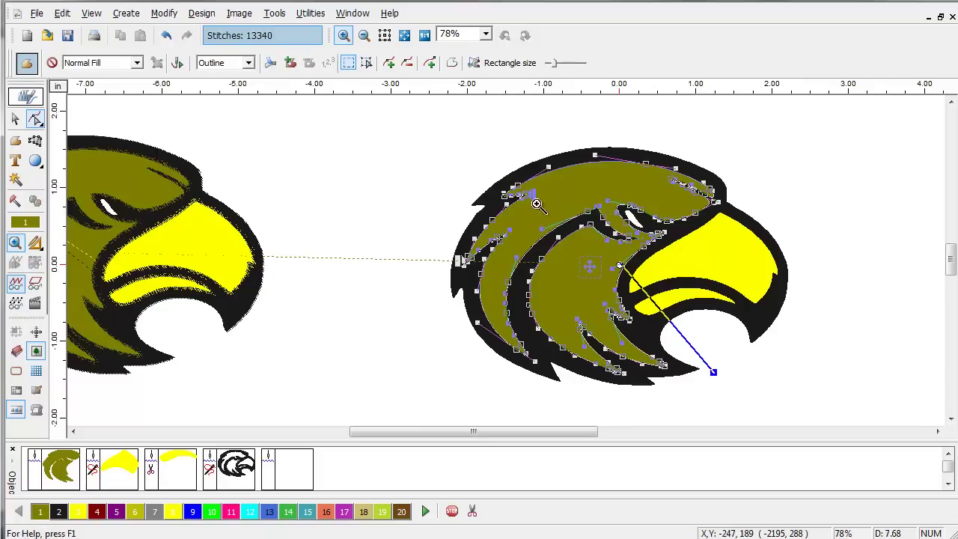
drag(446, 174, 573, 285)
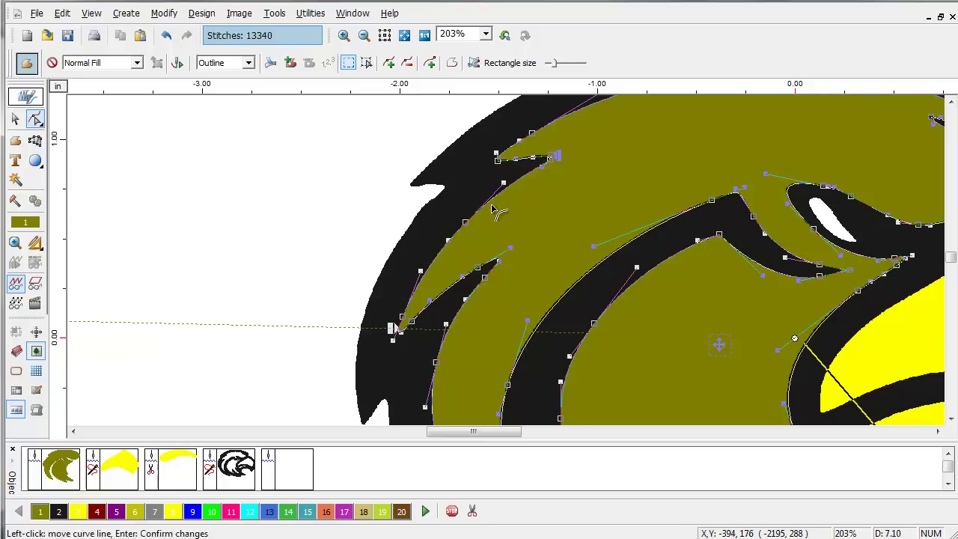
click(363, 35)
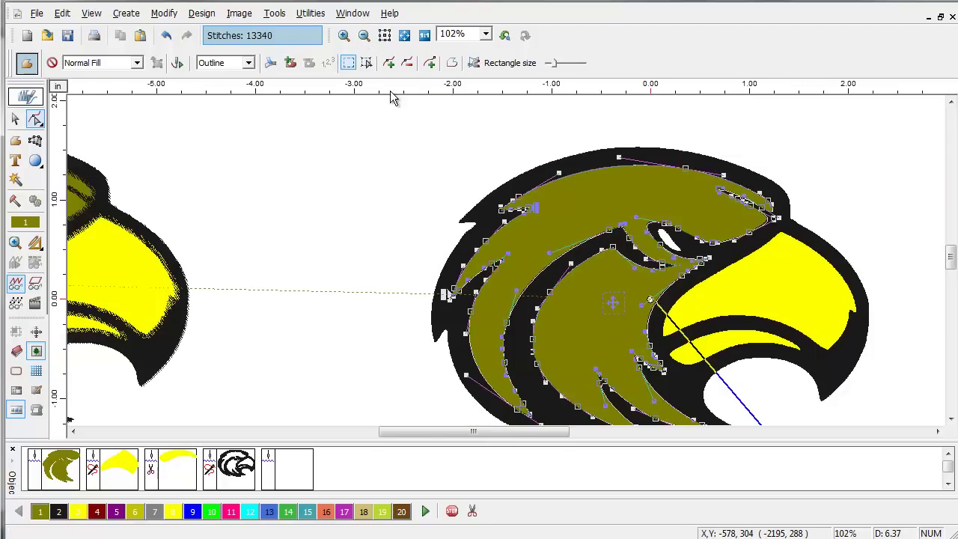
right_click(610, 227)
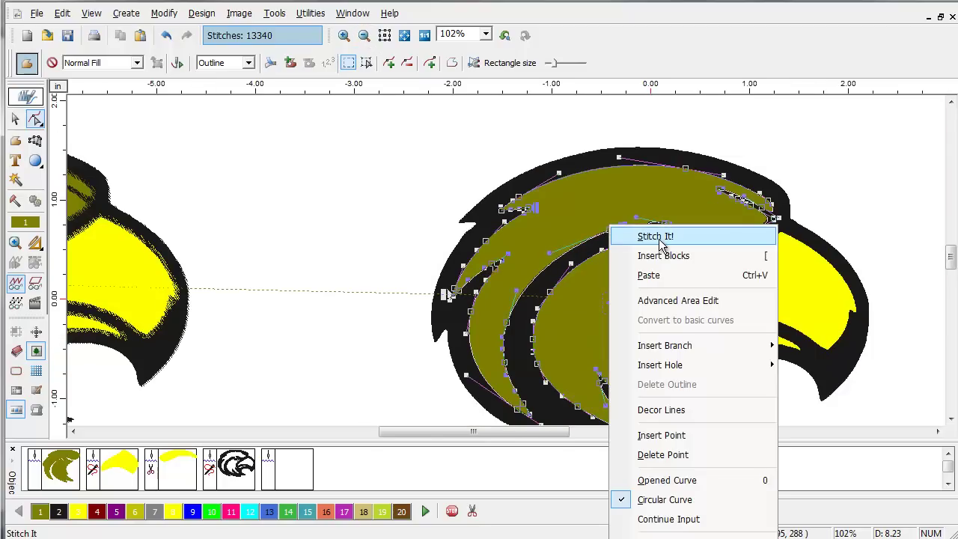
click(659, 243)
Build Magic Wand fills for the yellow beak, lower yellow strip and black outline.
click(770, 267)
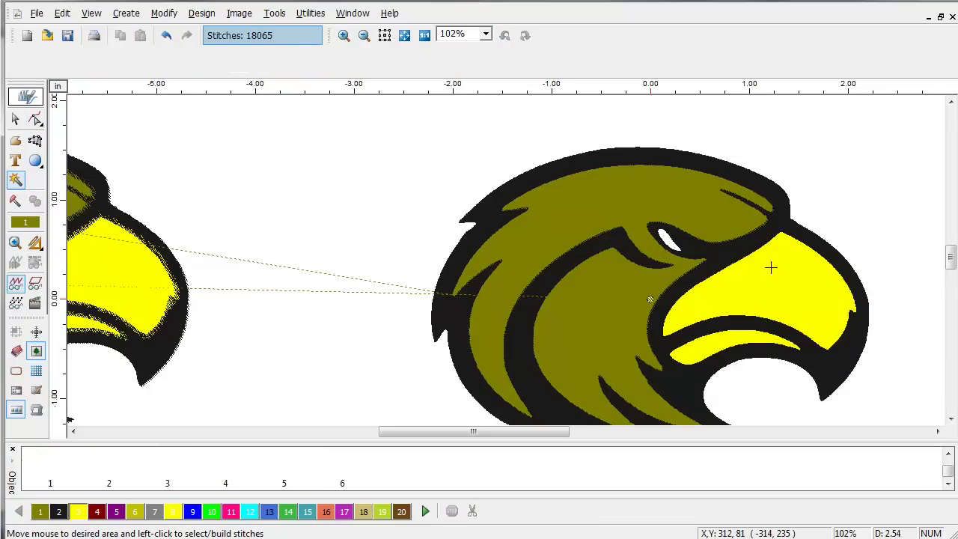
click(721, 343)
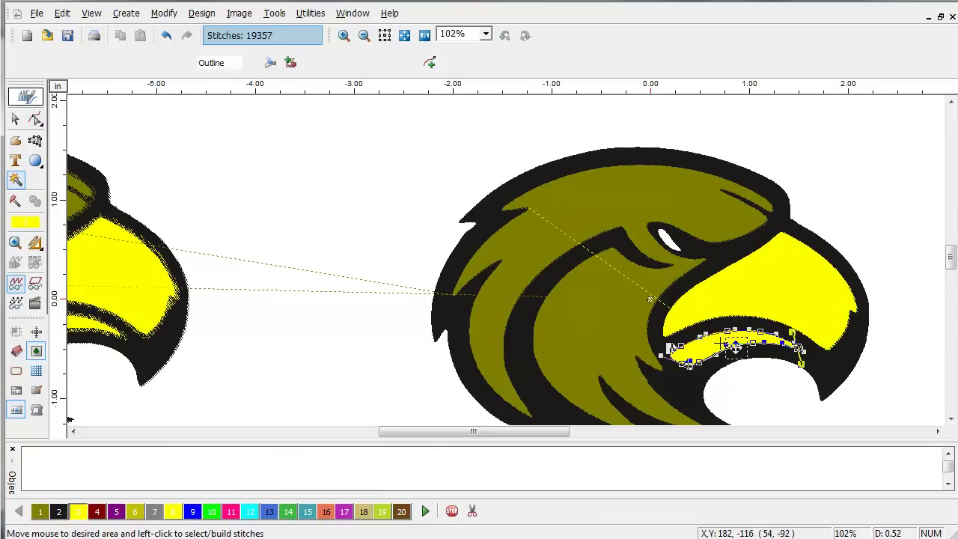
click(830, 362)
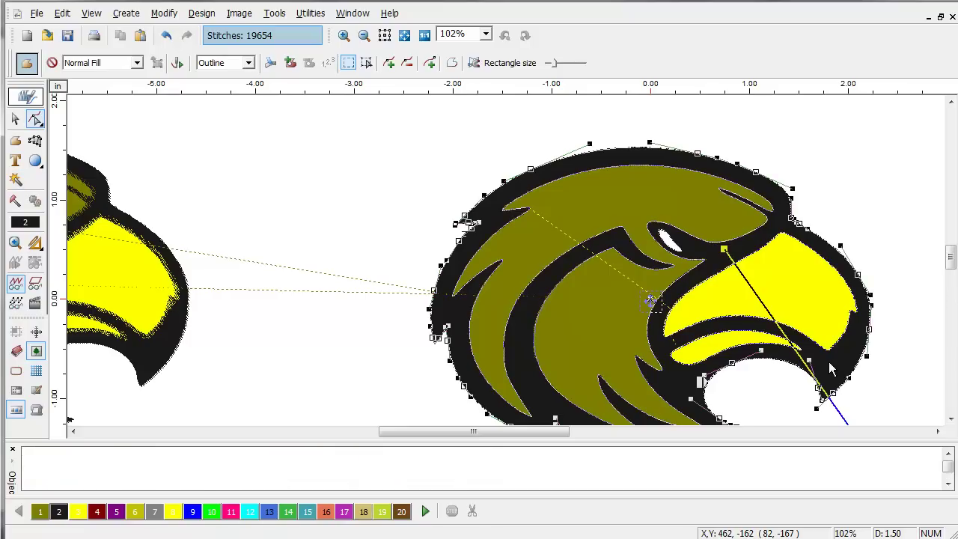
click(344, 35)
drag(447, 190, 618, 316)
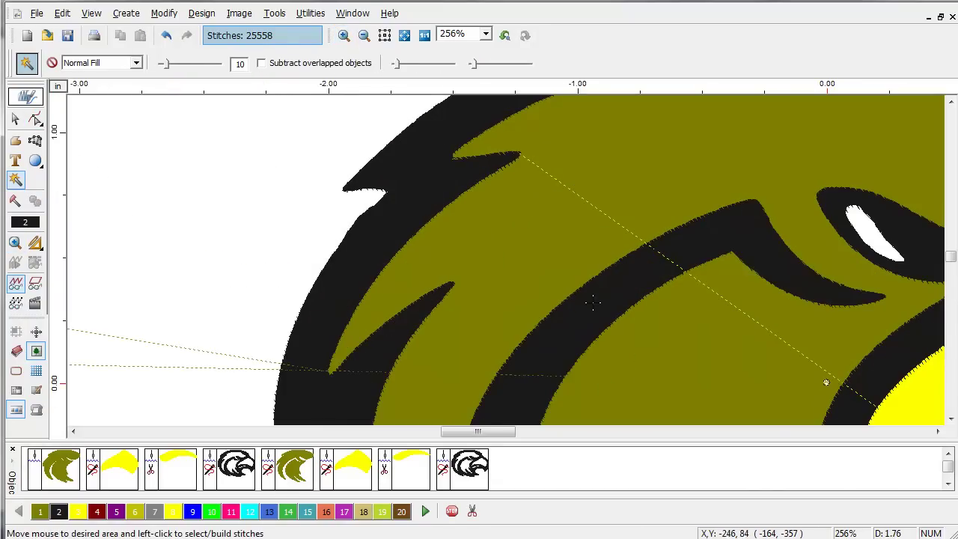
Hide the imported eagle image and select the olive feather object with the Reshape tool.
click(36, 350)
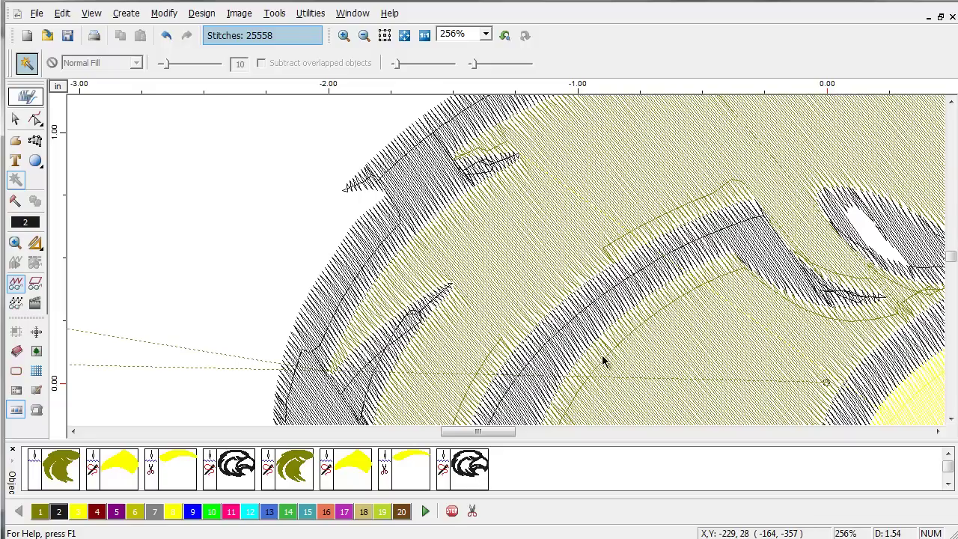
click(35, 119)
click(296, 471)
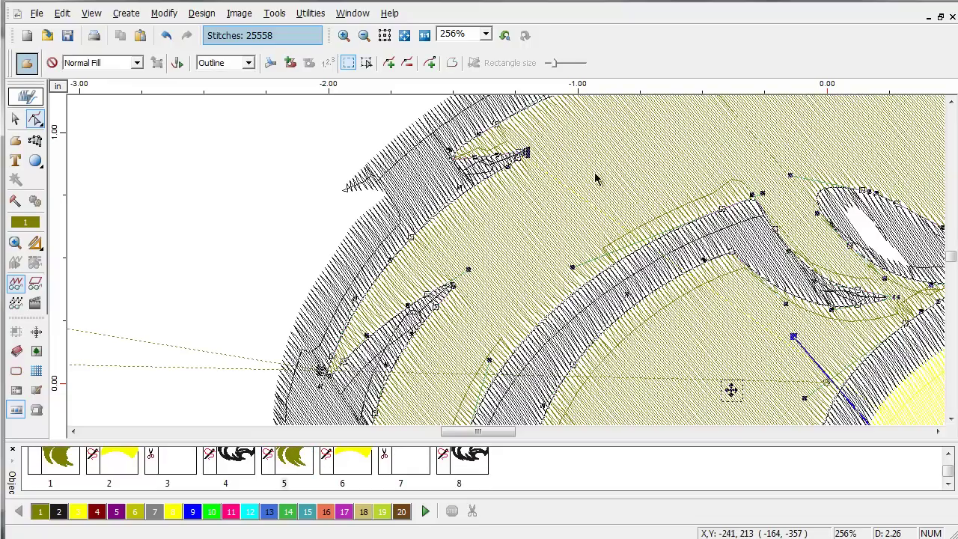
Enable Shift outlines on the olive feather fill with an outline shift of 15.
right_click(384, 105)
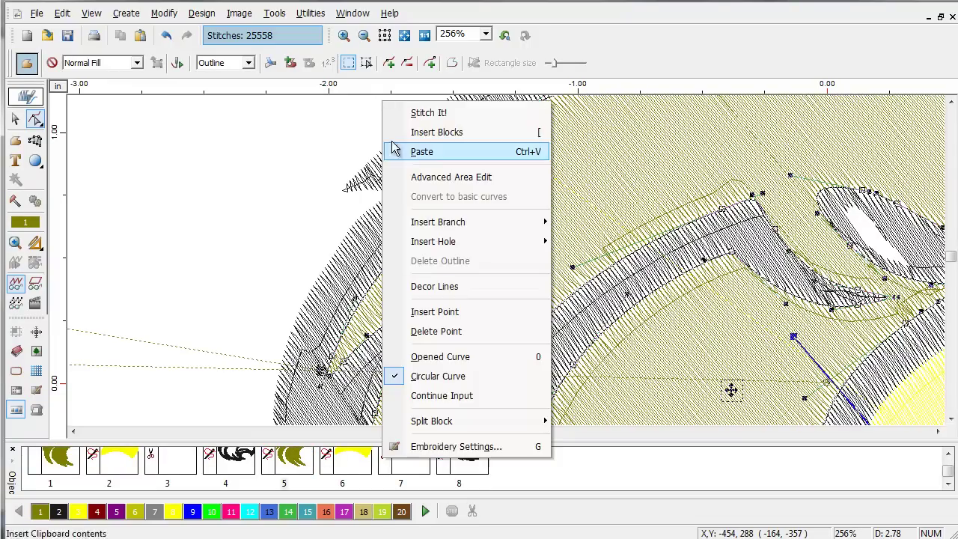
click(449, 448)
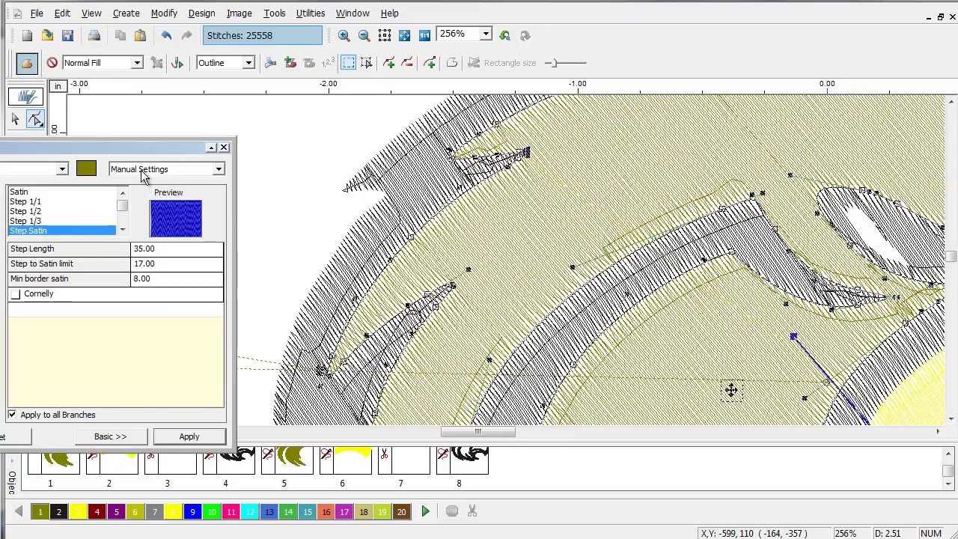
click(159, 325)
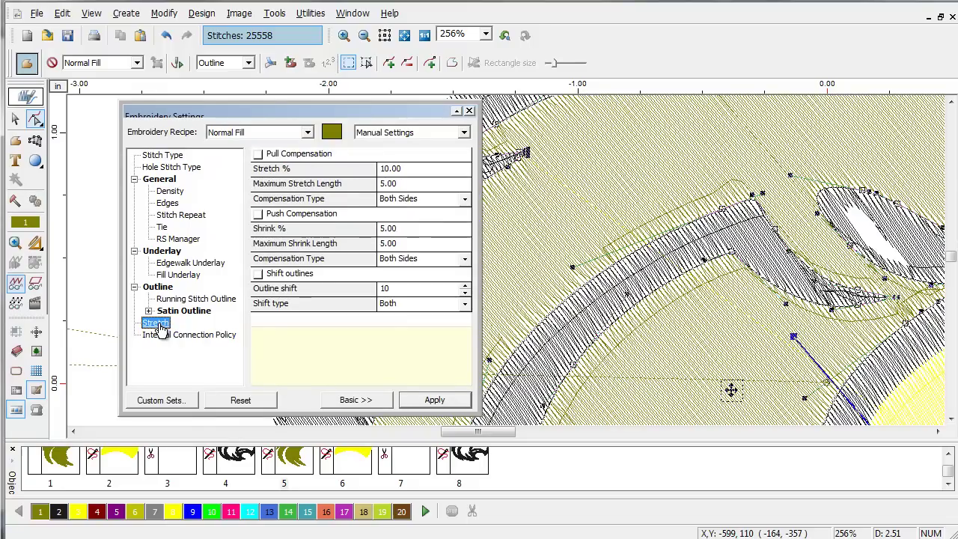
click(258, 278)
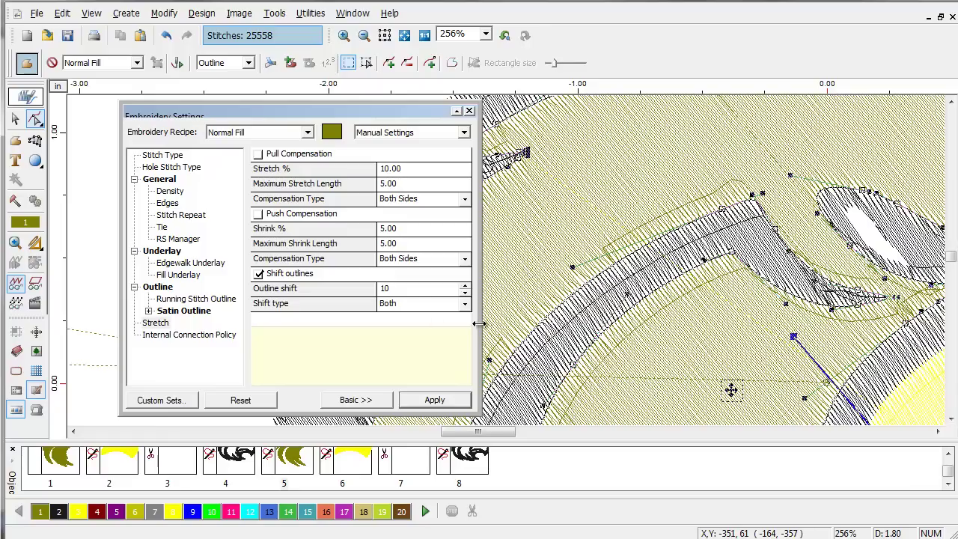
double_click(416, 290)
click(435, 399)
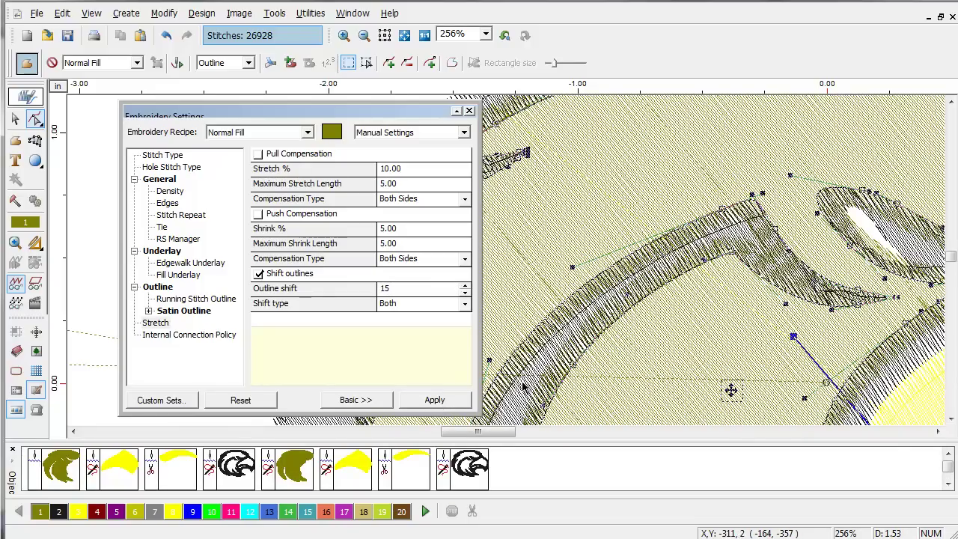
click(423, 38)
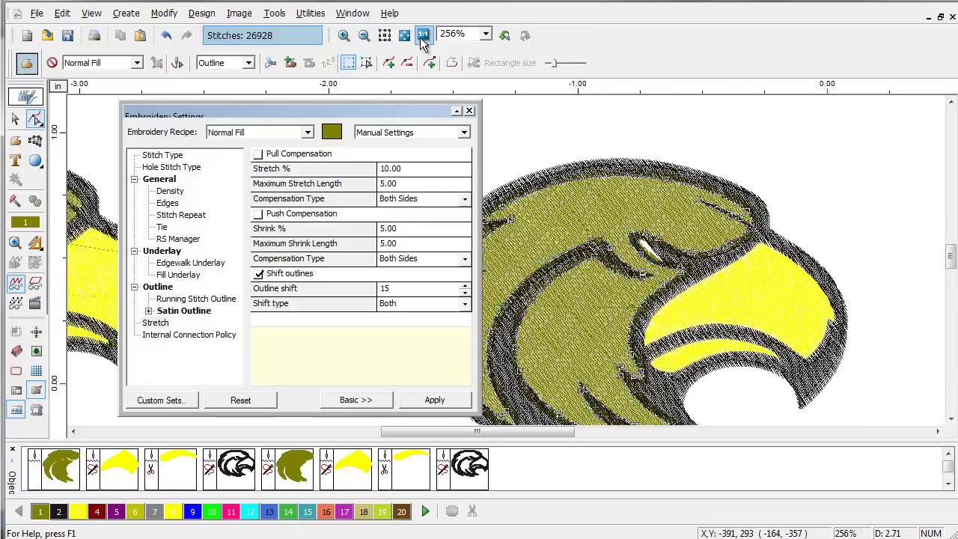
click(354, 480)
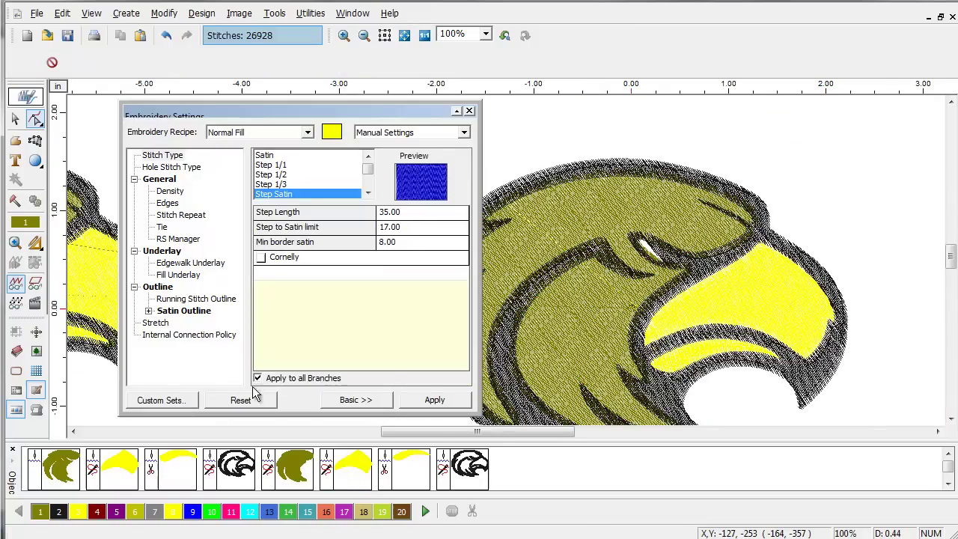
Turn on a 10 outline shift for the yellow beak fill.
click(158, 322)
click(259, 274)
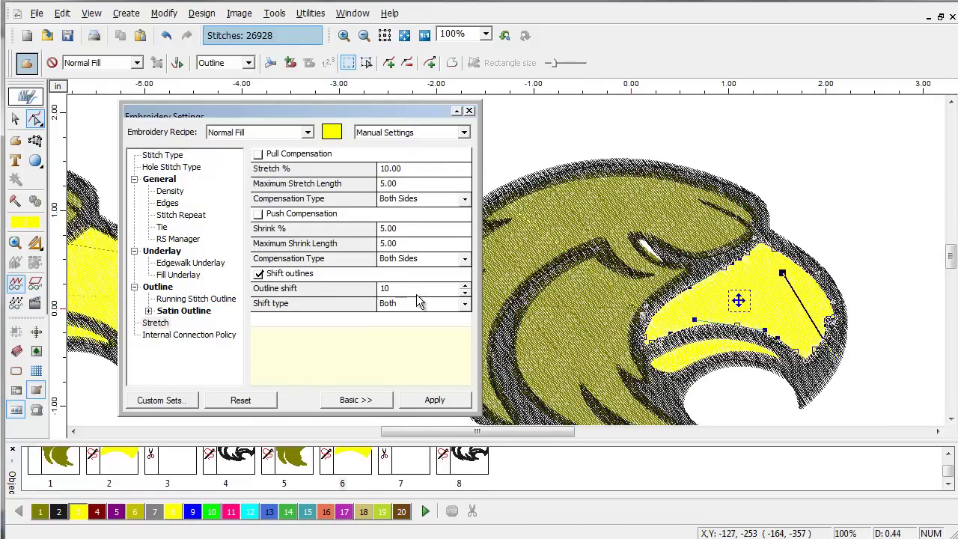
click(458, 403)
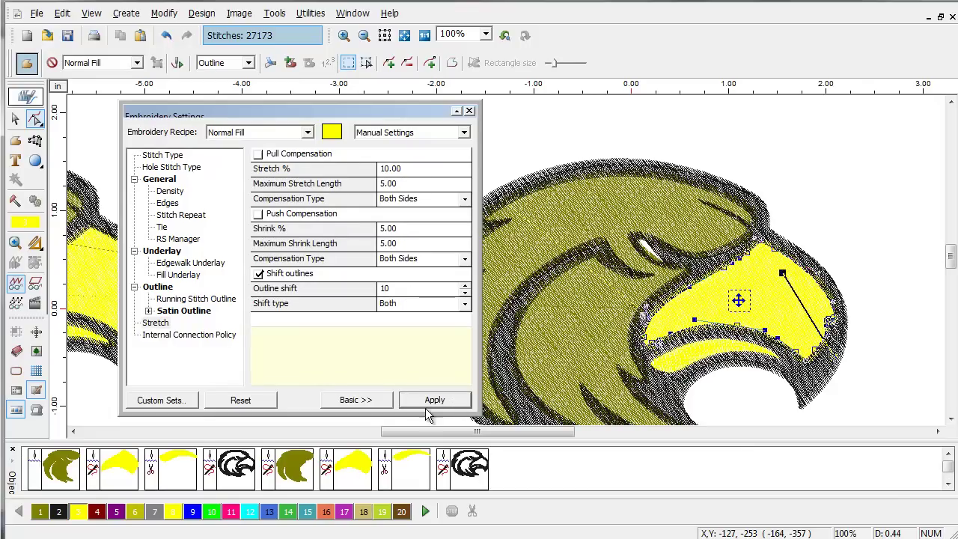
Apply the same 10 outline shift to the lower beak strip and close Embroidery Settings.
click(405, 468)
click(157, 324)
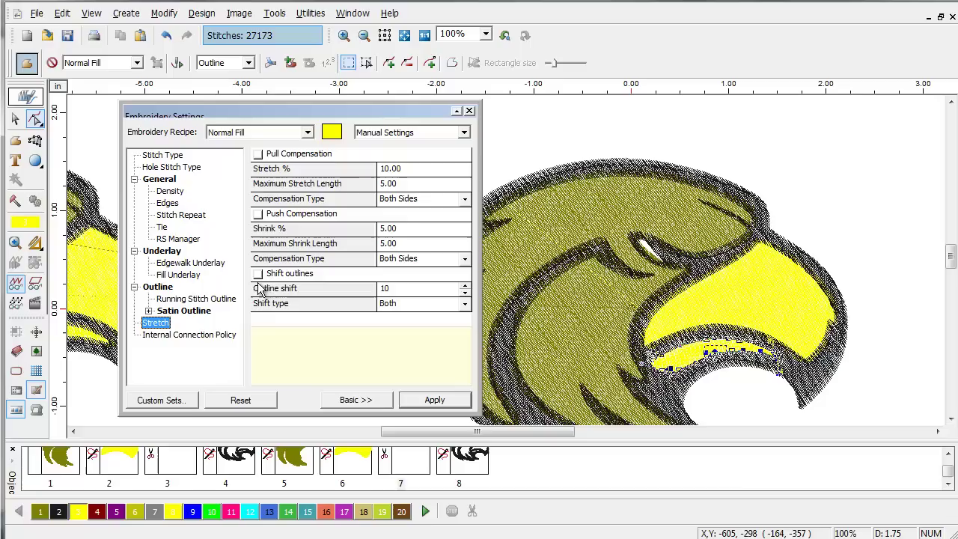
click(437, 407)
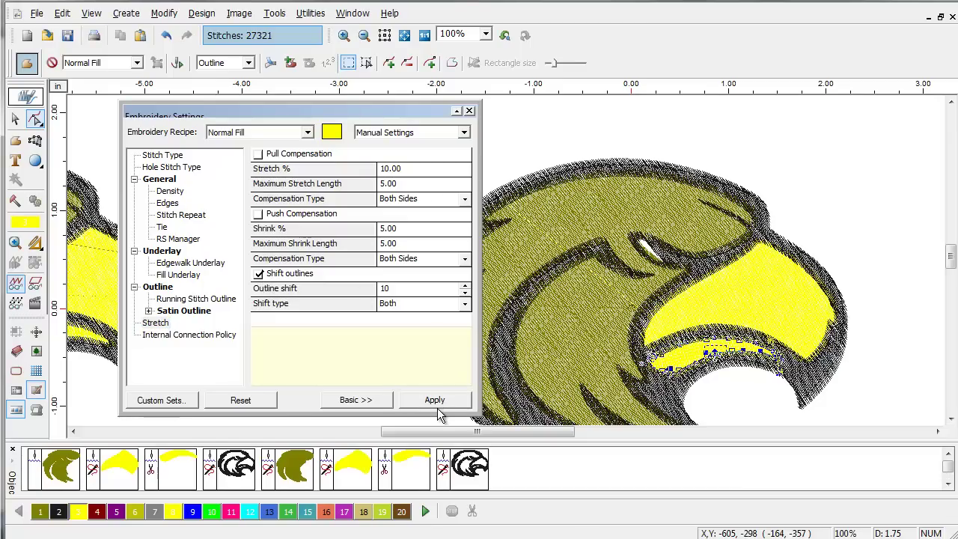
click(470, 112)
click(364, 35)
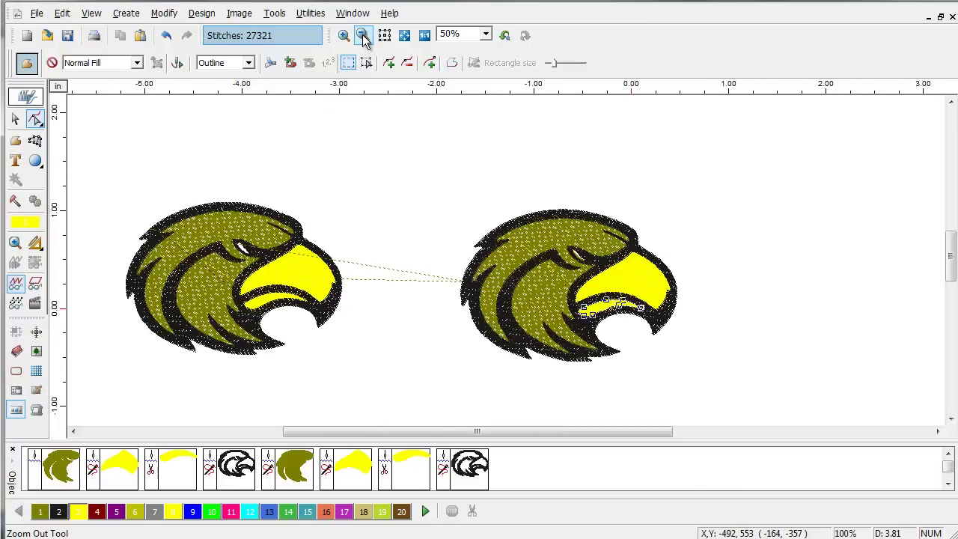
Switch to realistic embroidery view and zoom in around both eagles.
click(37, 307)
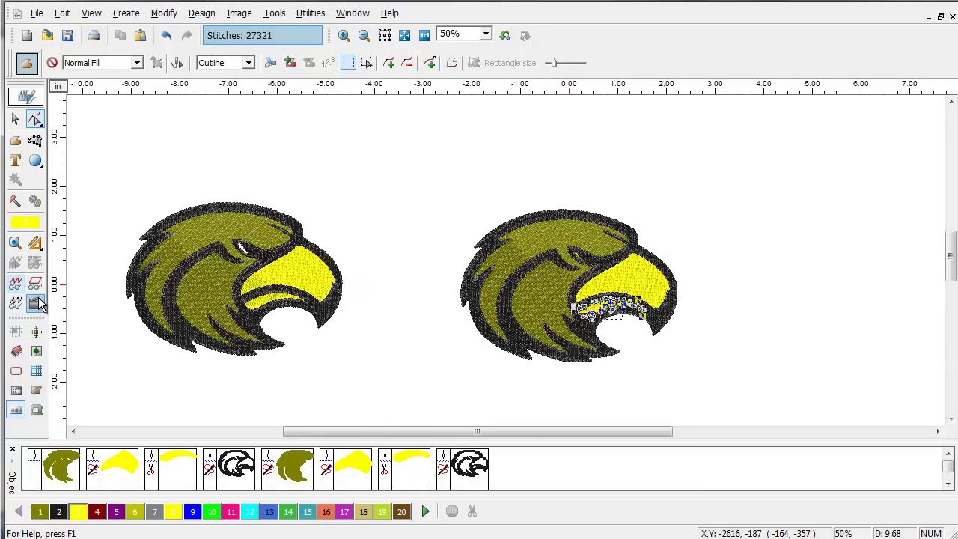
click(344, 35)
drag(604, 357, 646, 379)
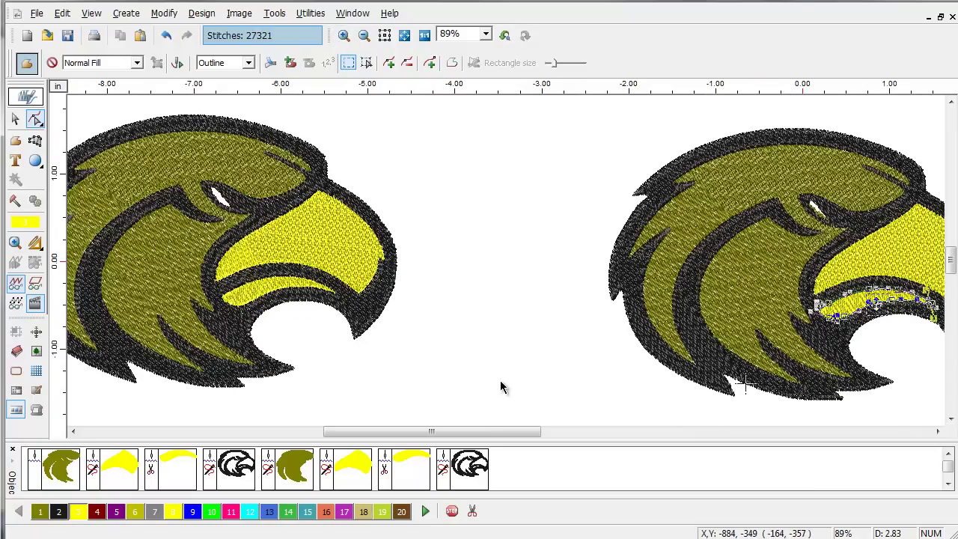